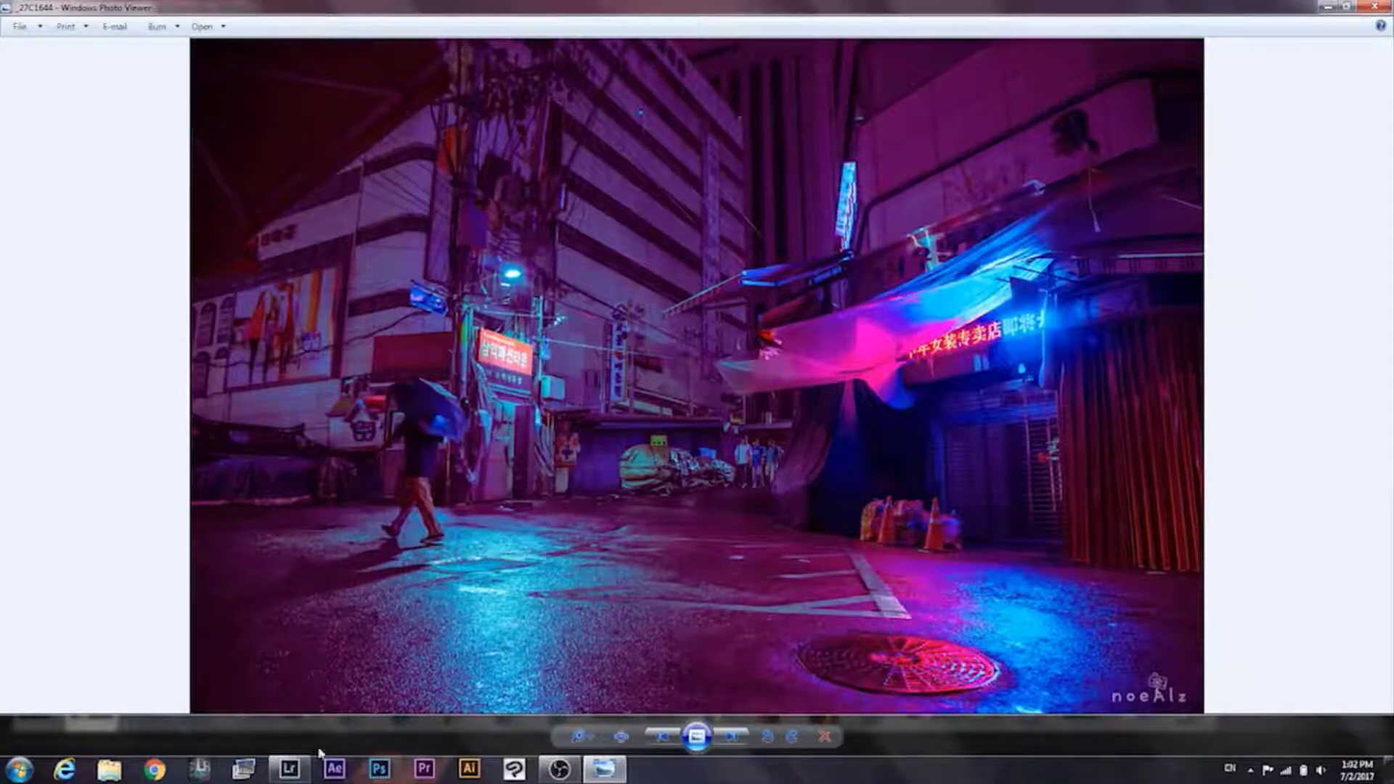
Step: Switch to Lightroom and set the street photo's white balance by sampling a neutral area among the covered goods in the background
click(300, 777)
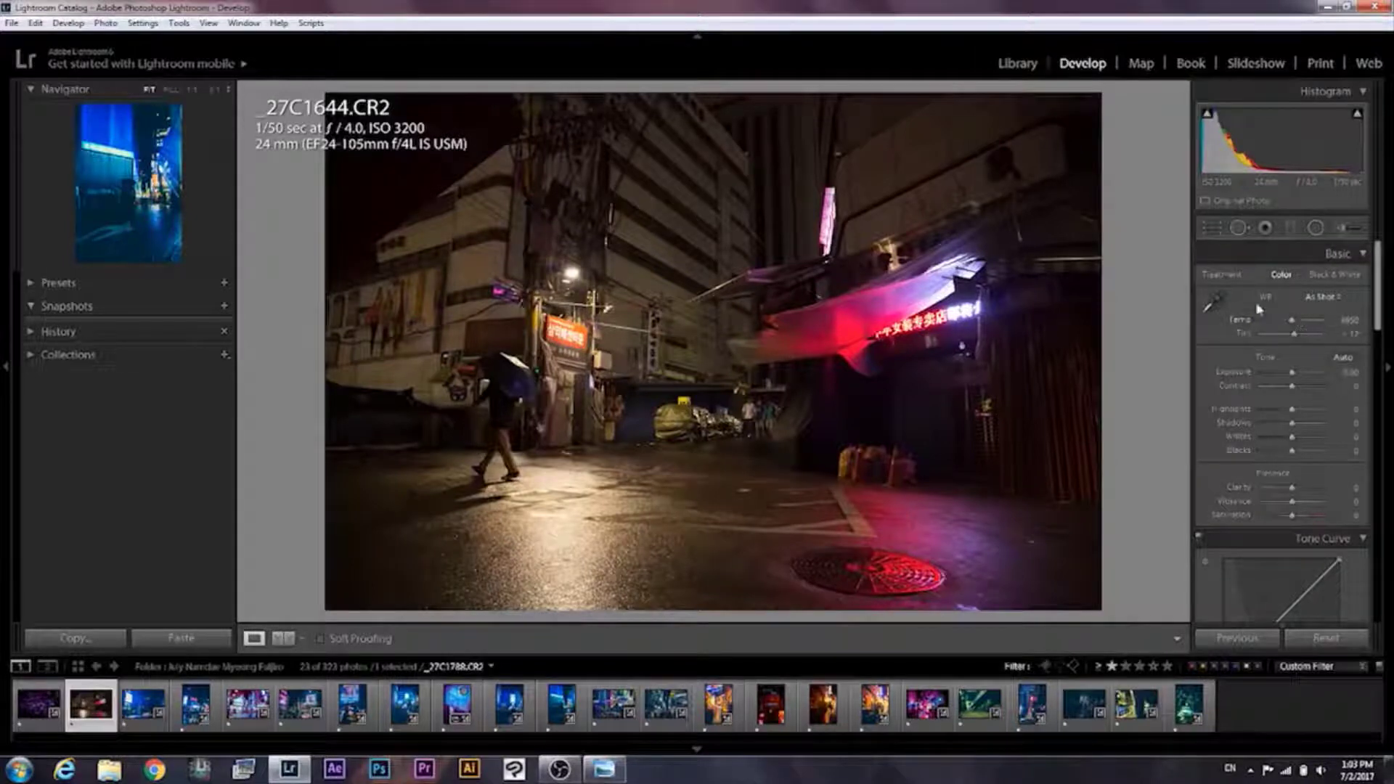
click(1211, 300)
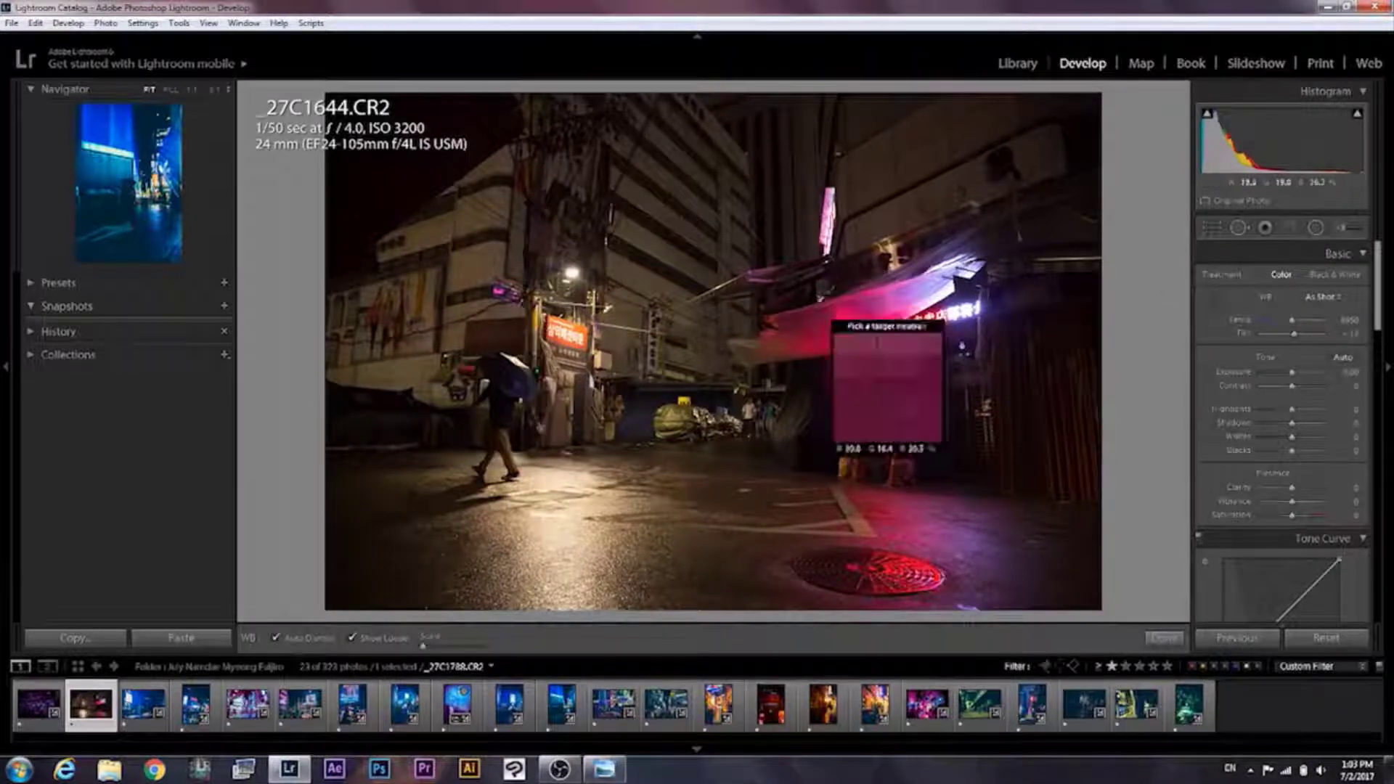
click(721, 420)
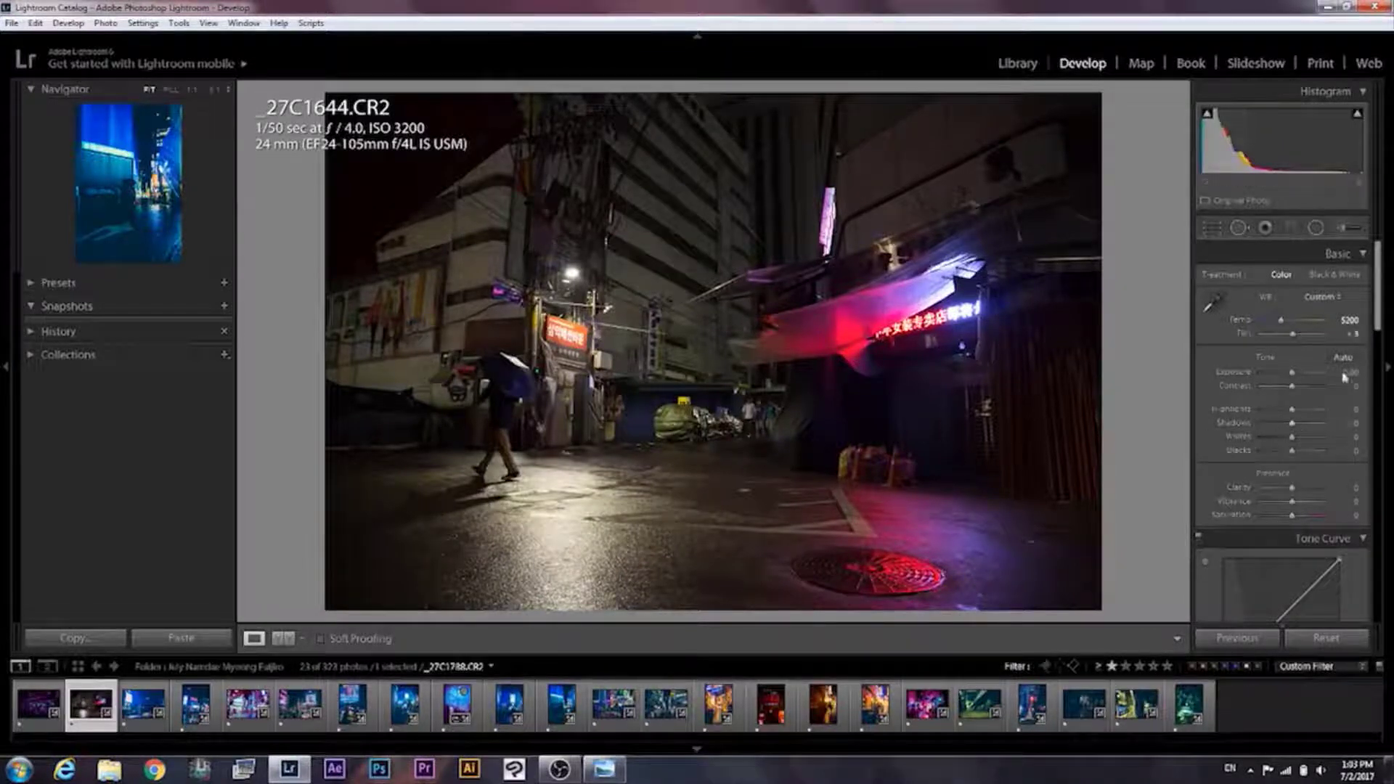
Step: Tint the split-toning highlights cyan-blue with hue 200 and saturation 100
drag(1380, 279, 1388, 414)
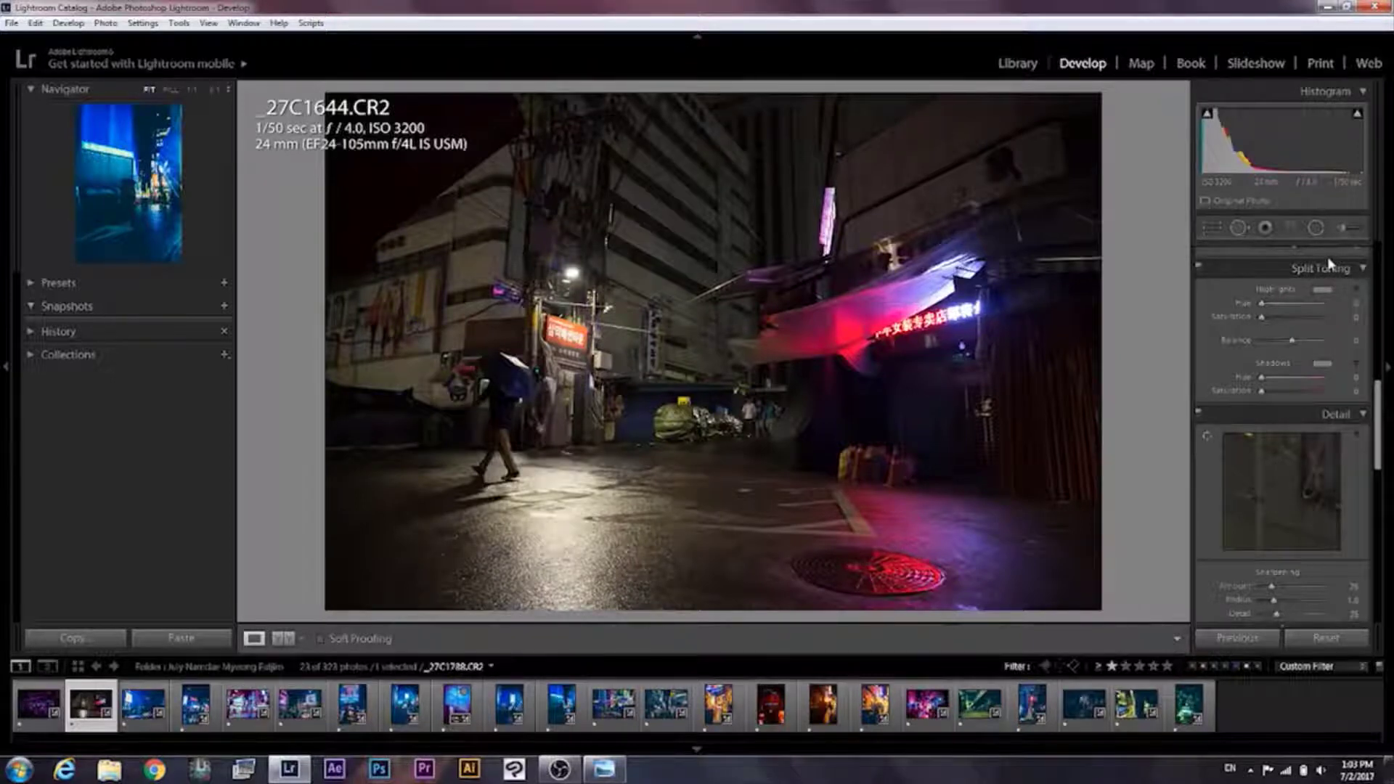
click(1330, 293)
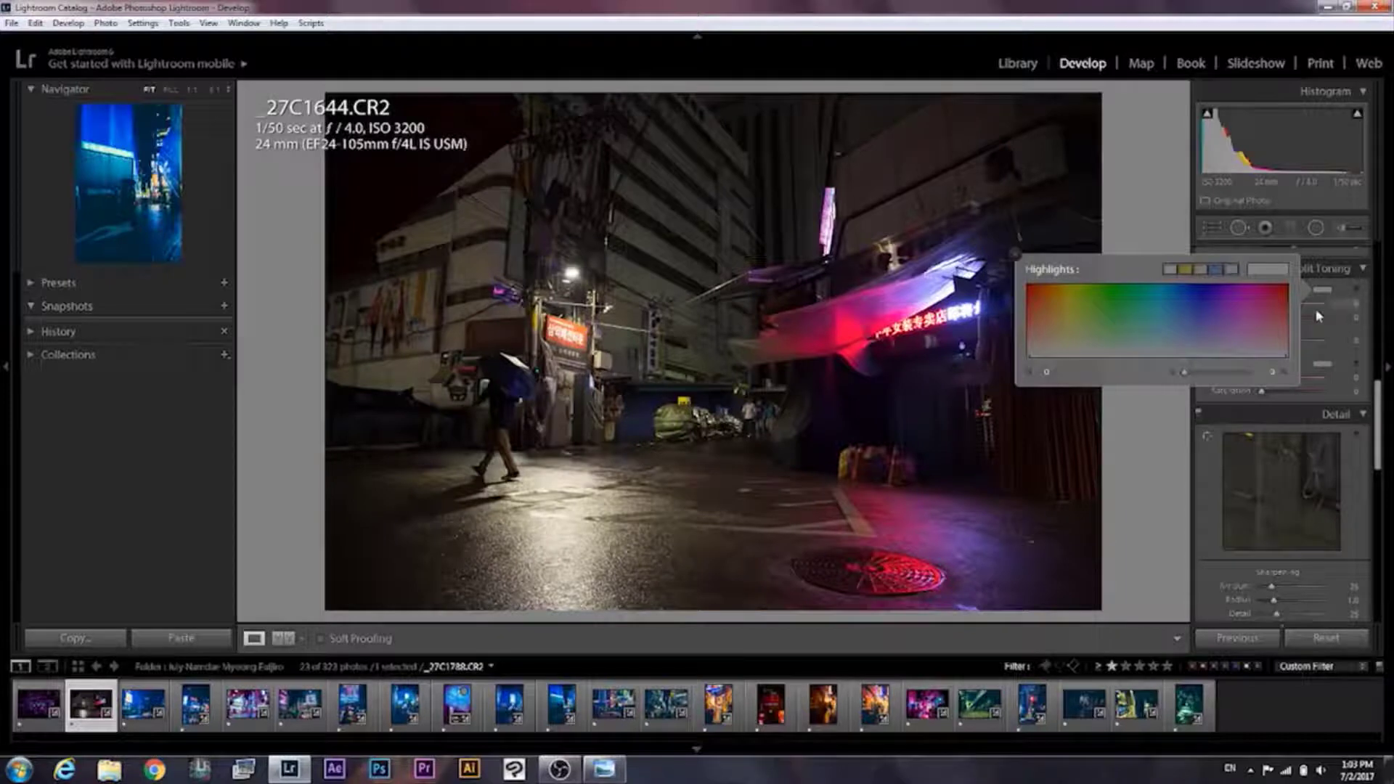
mouse_move(1170, 313)
mouse_down()
mouse_move(1168, 278)
mouse_move(1194, 284)
mouse_move(1177, 287)
mouse_up()
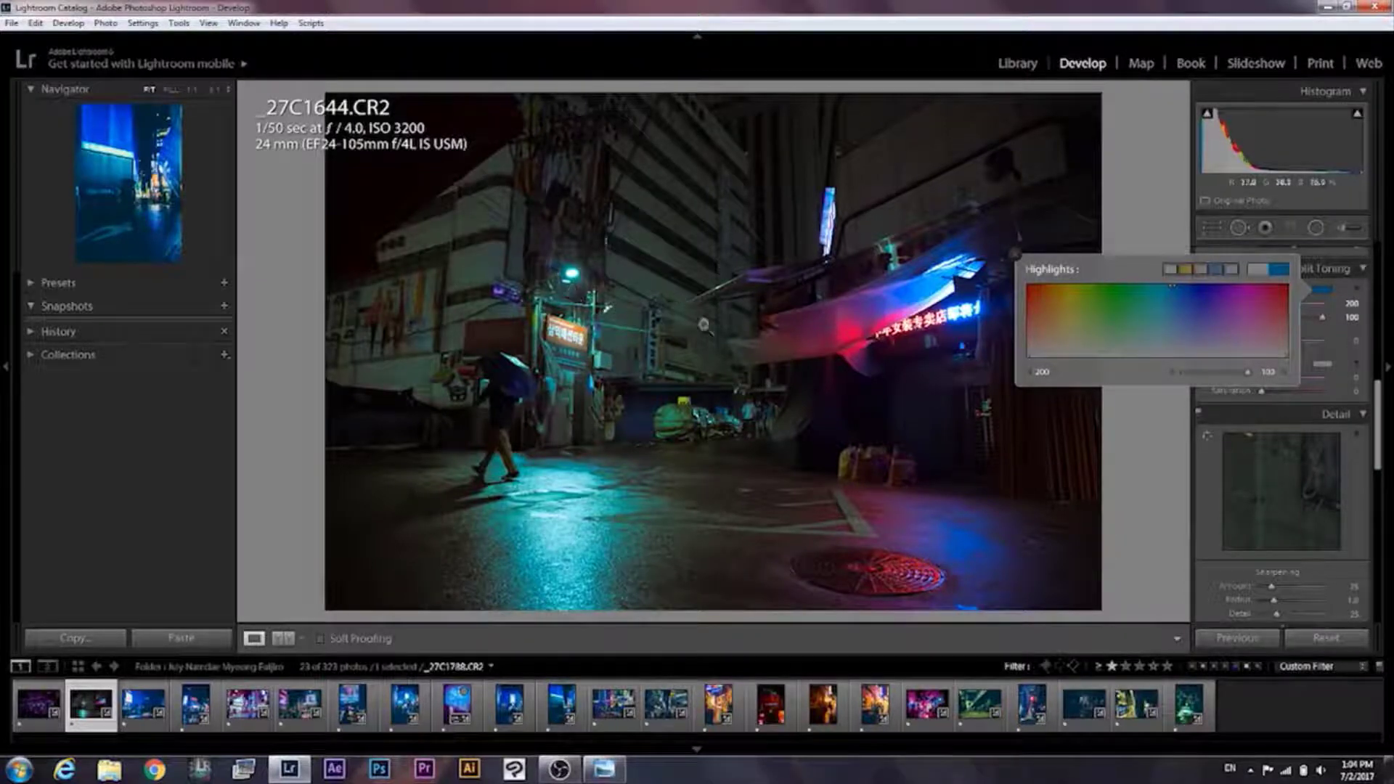
Step: Tint the split-toning shadows purple with hue 280 and saturation 99, and set the split-toning balance to +5
click(1323, 369)
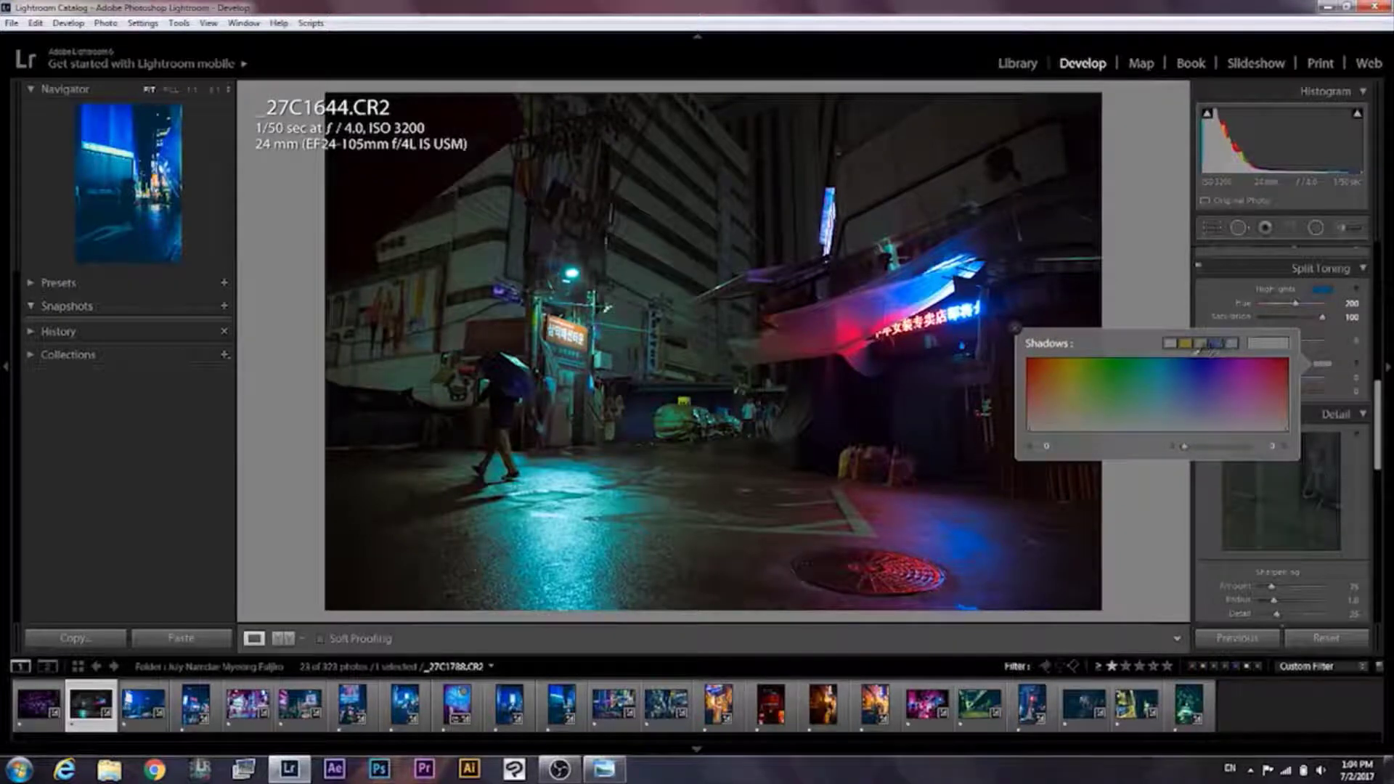
click(1216, 343)
drag(1202, 361, 1237, 350)
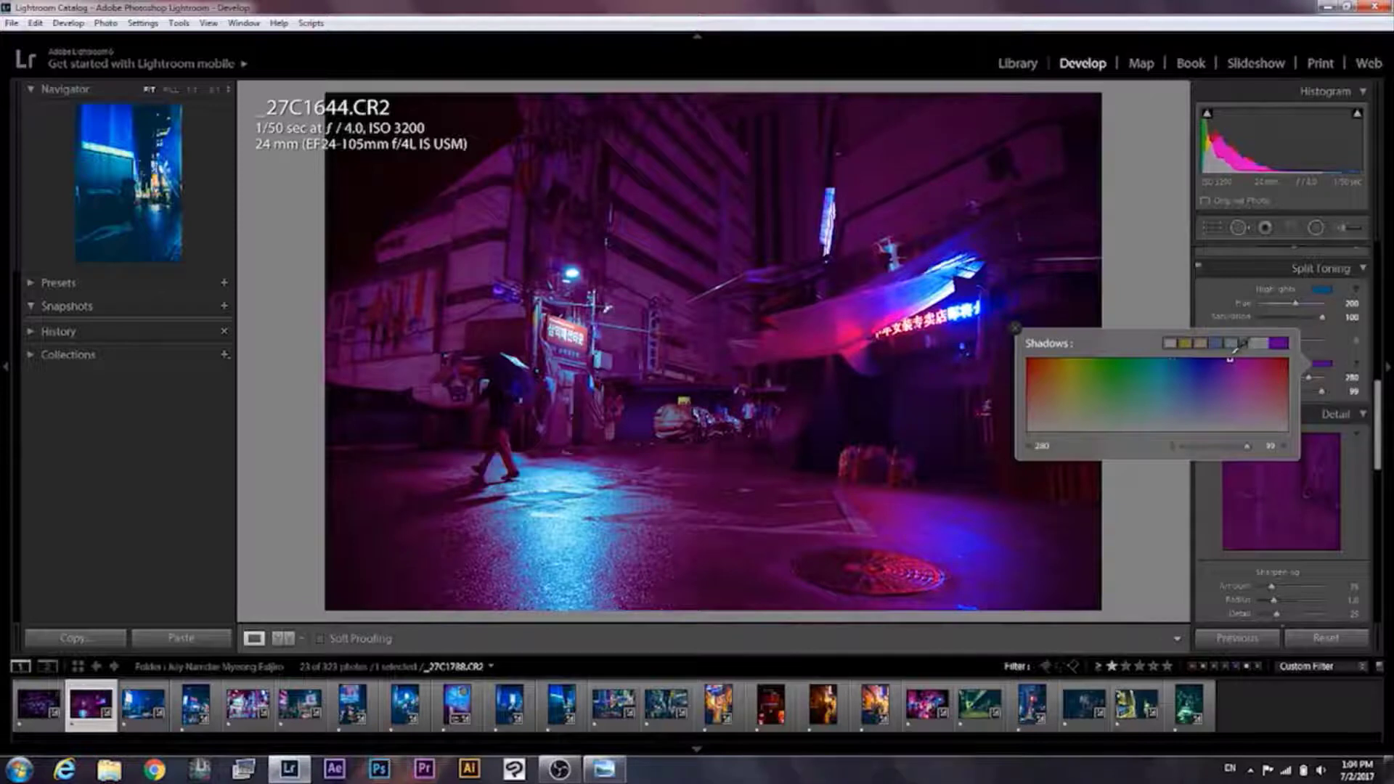
click(1160, 298)
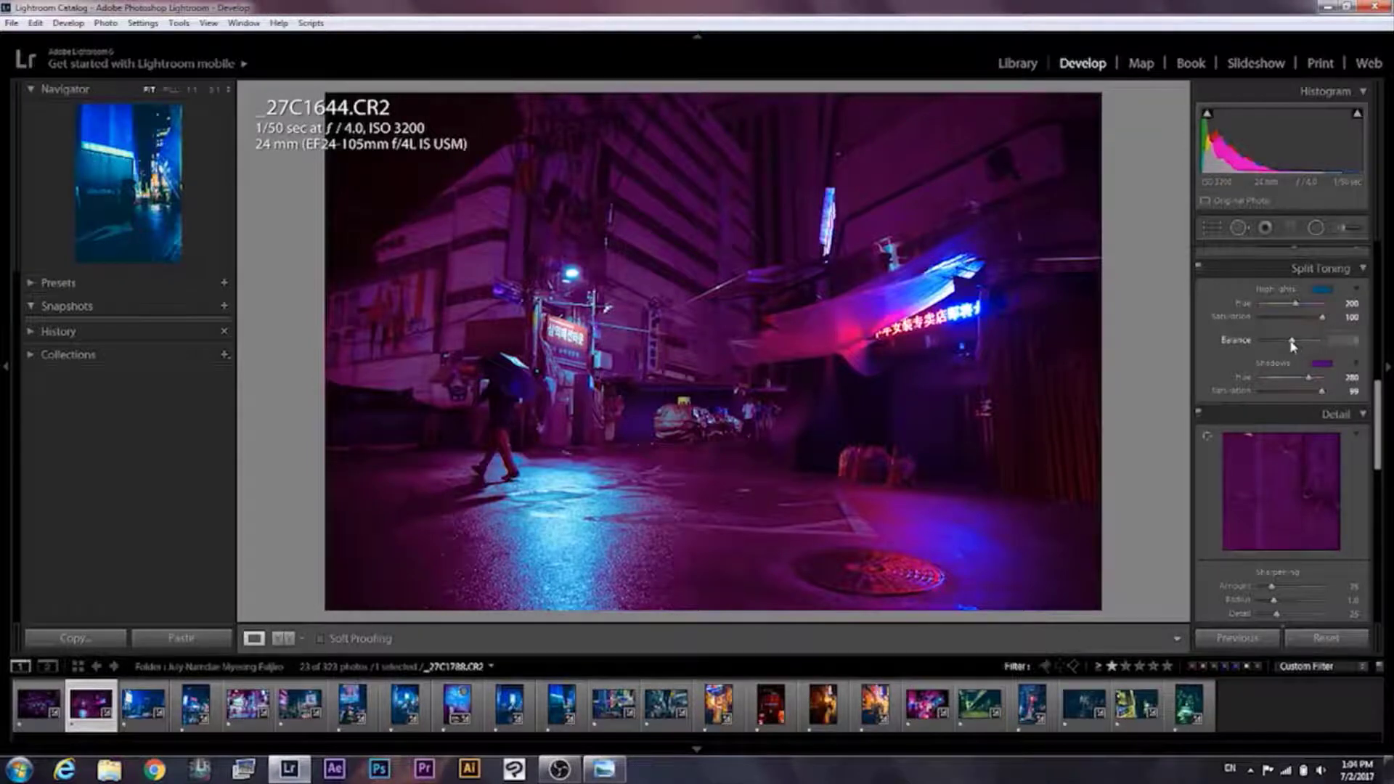
mouse_move(1292, 346)
mouse_down()
mouse_move(1269, 350)
mouse_move(1296, 344)
mouse_up()
Step: Switch to Windows Photo Viewer to compare the edit with the finished reference photo, and return to Lightroom
drag(1383, 425, 1384, 290)
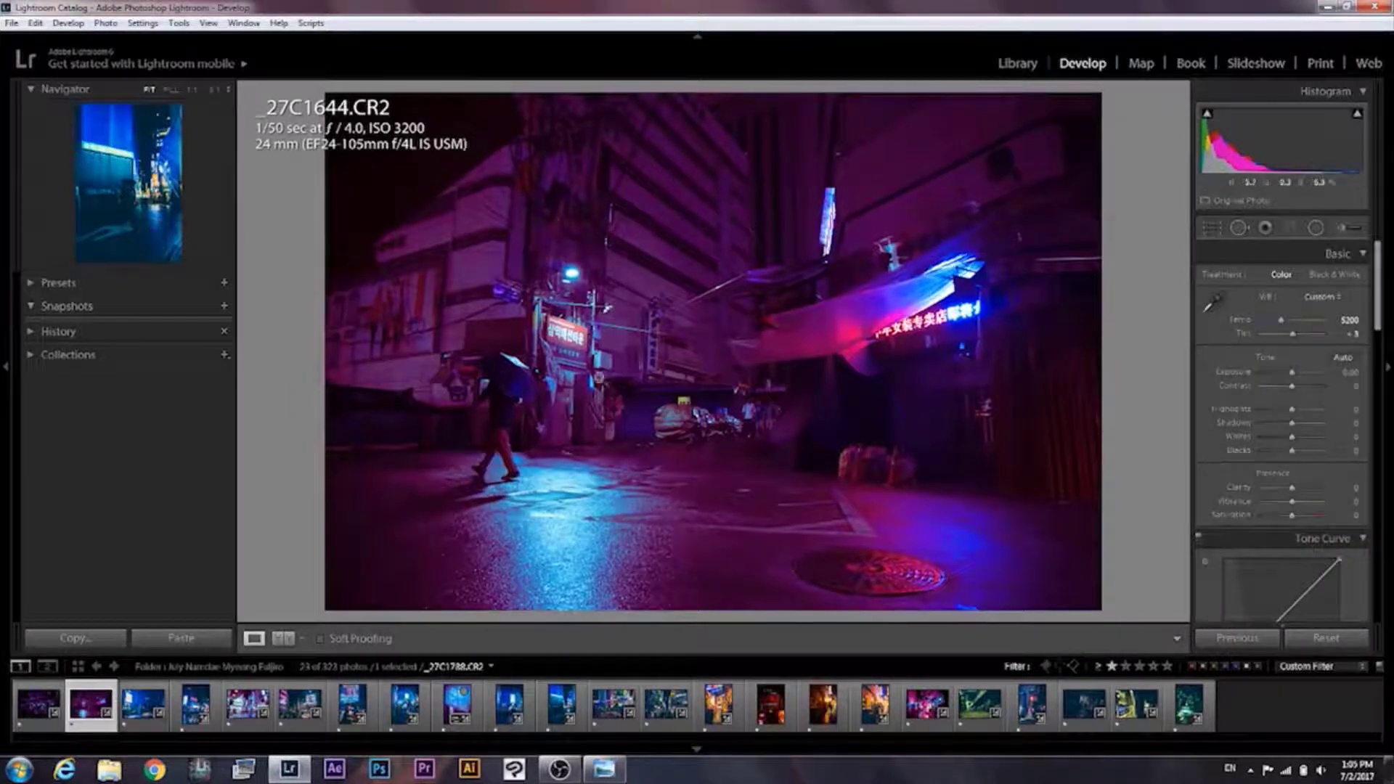
click(605, 780)
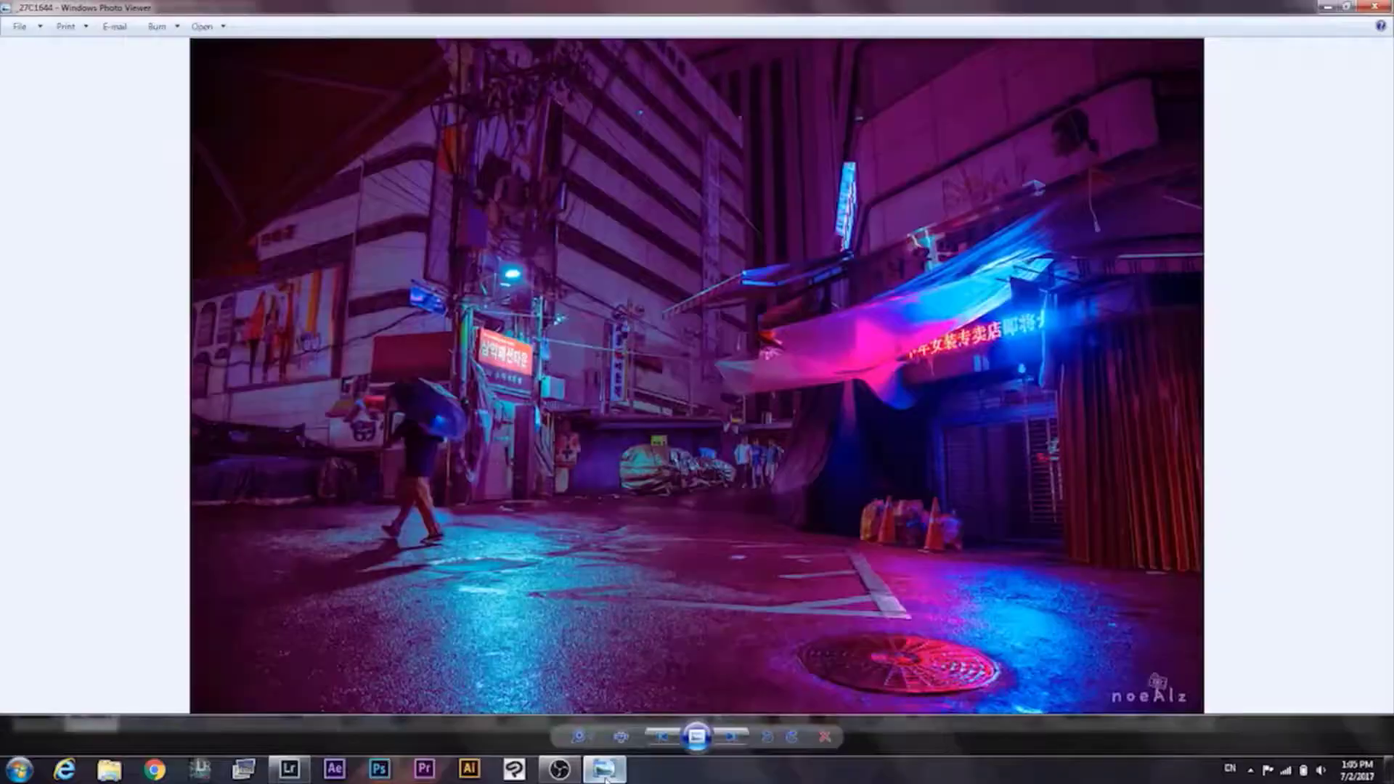
click(607, 778)
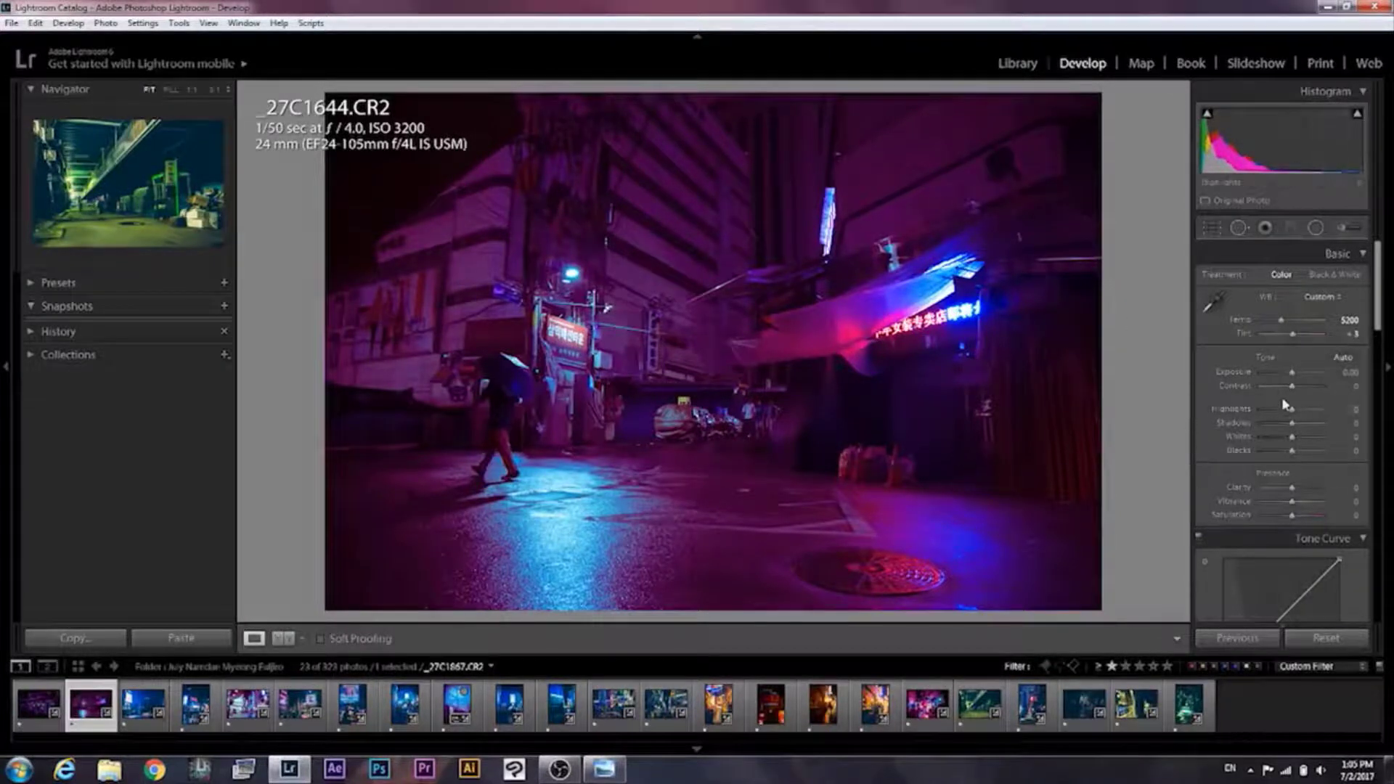
Step: Set the photo's highlights to -100, shadows to +100 and whites to +62
drag(1293, 412, 1260, 412)
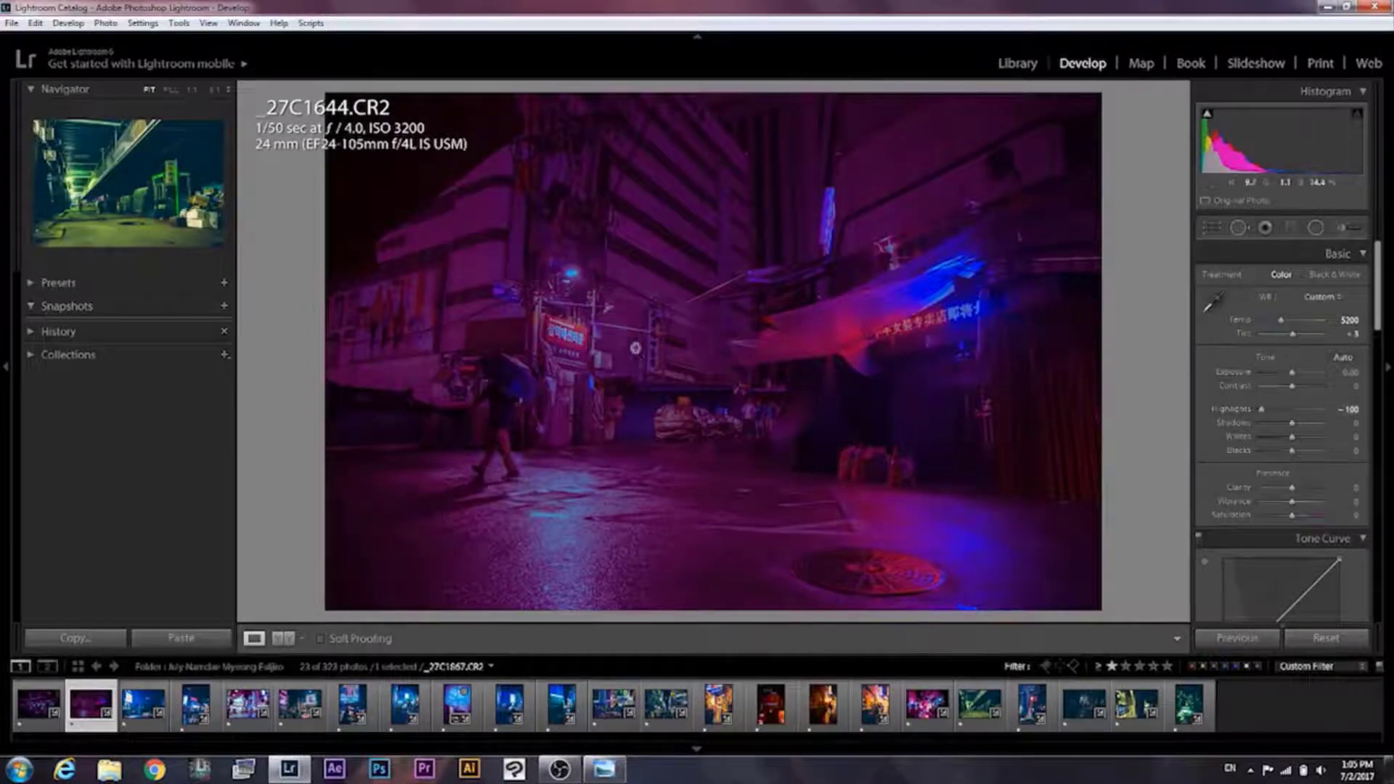
drag(1293, 424, 1343, 430)
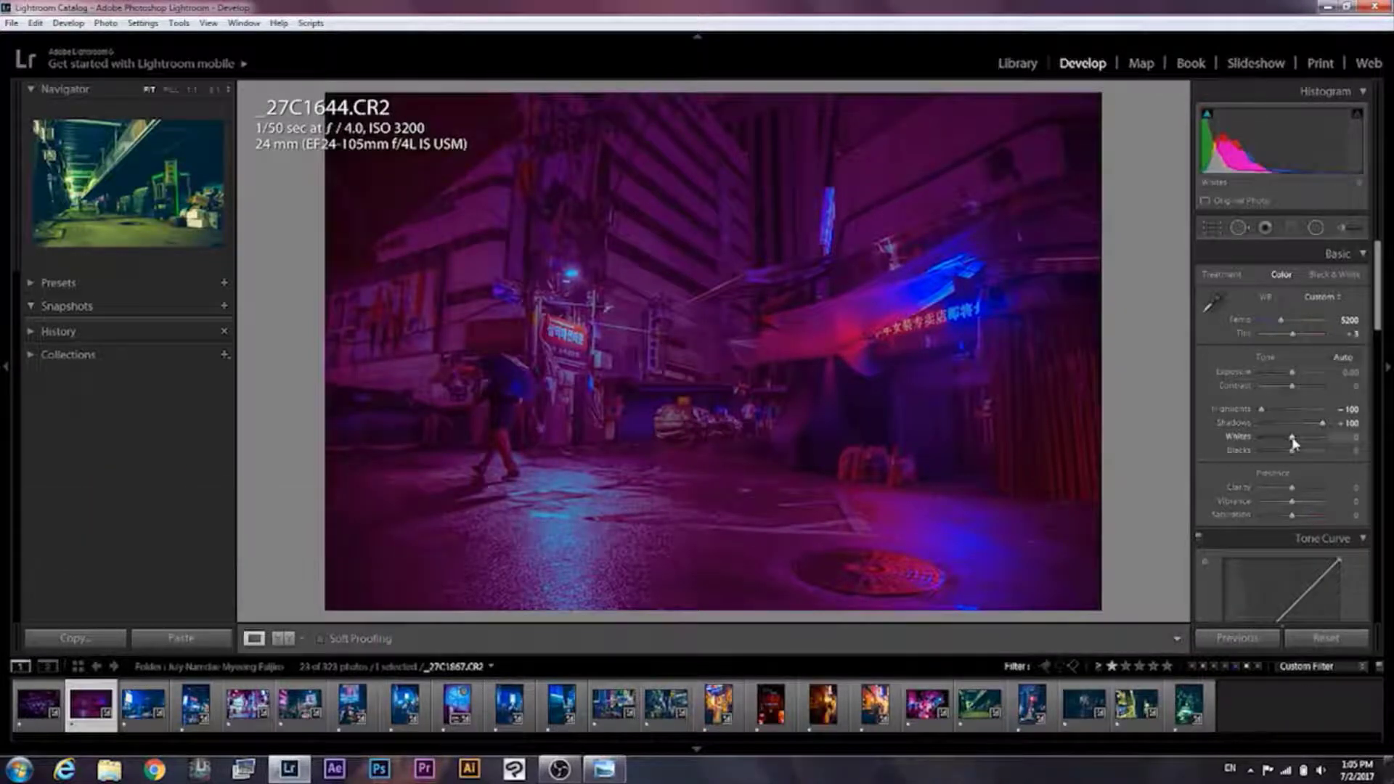
drag(1294, 440, 1314, 440)
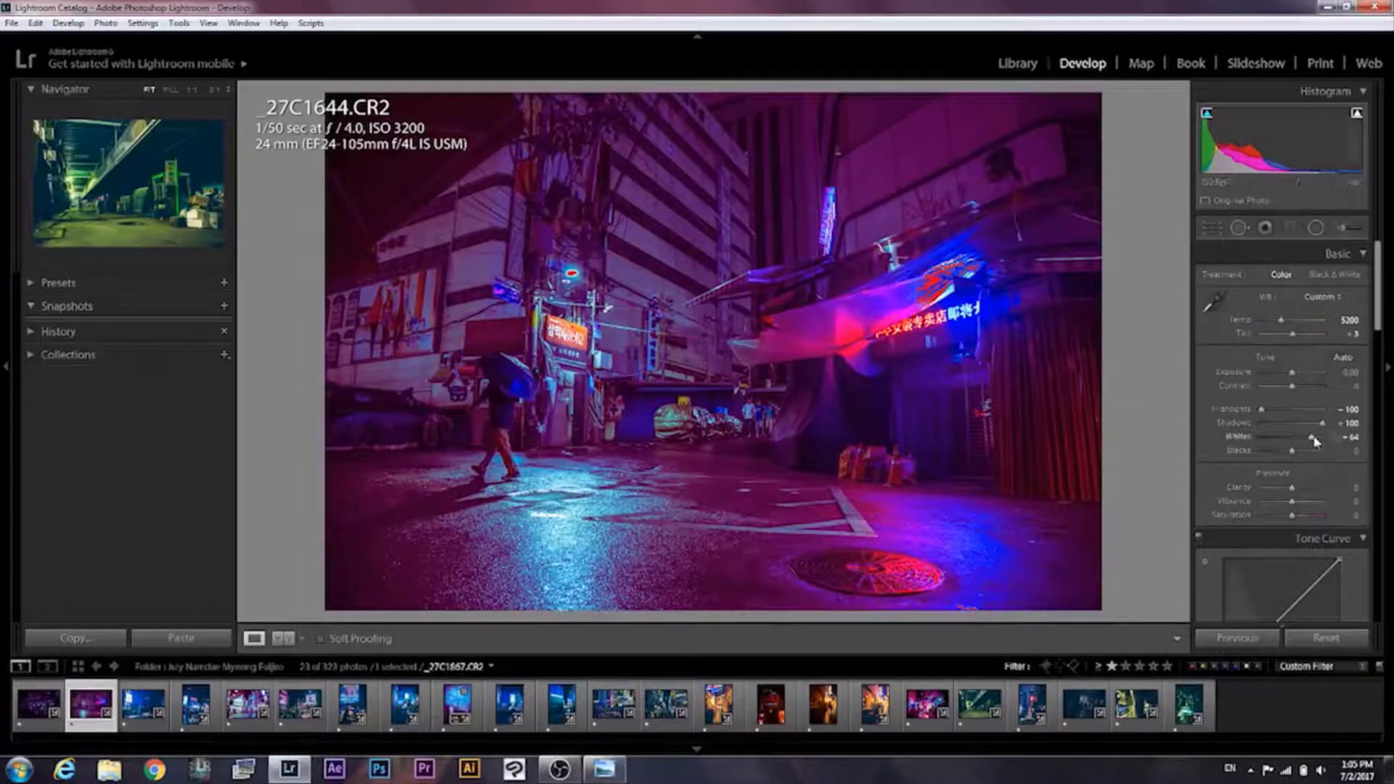
drag(1313, 437, 1316, 438)
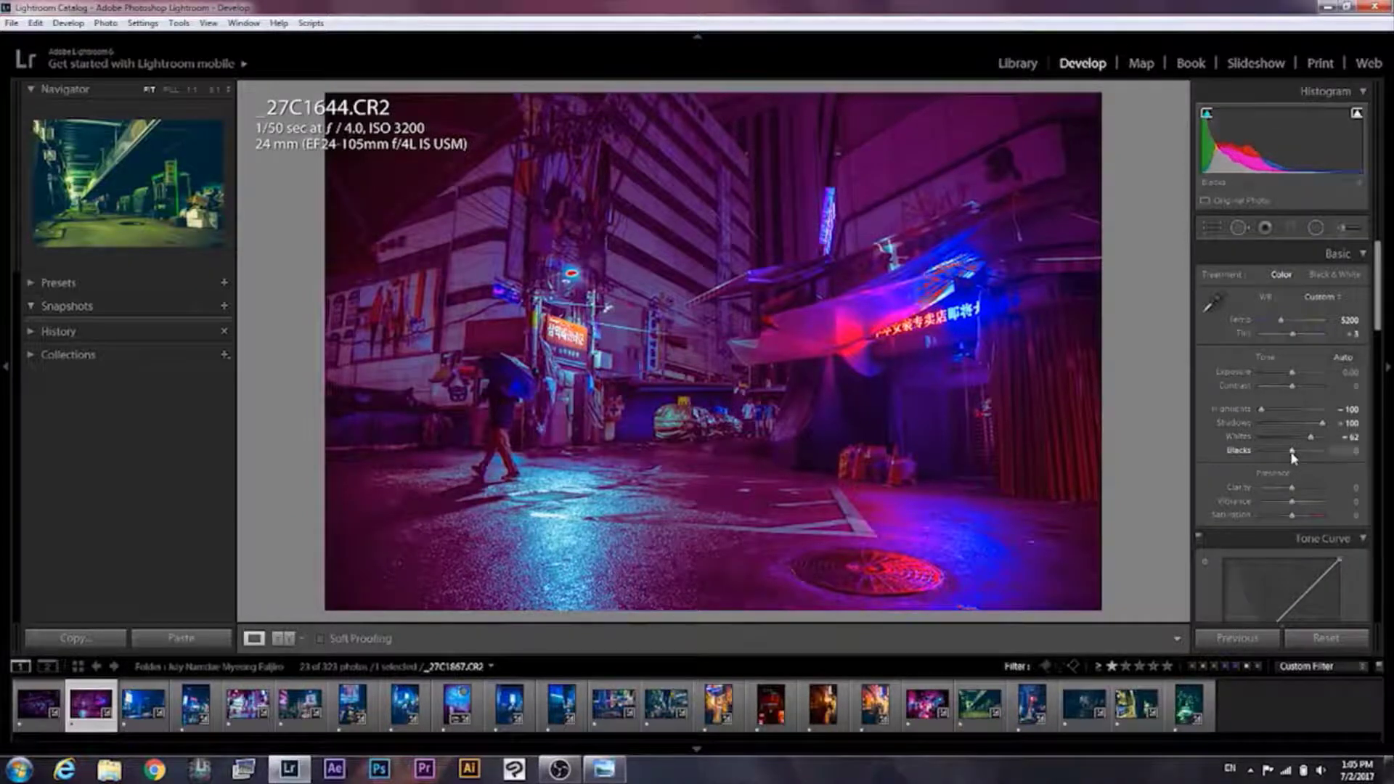
Step: Lower the photo's blacks to -20
drag(1294, 458, 1288, 456)
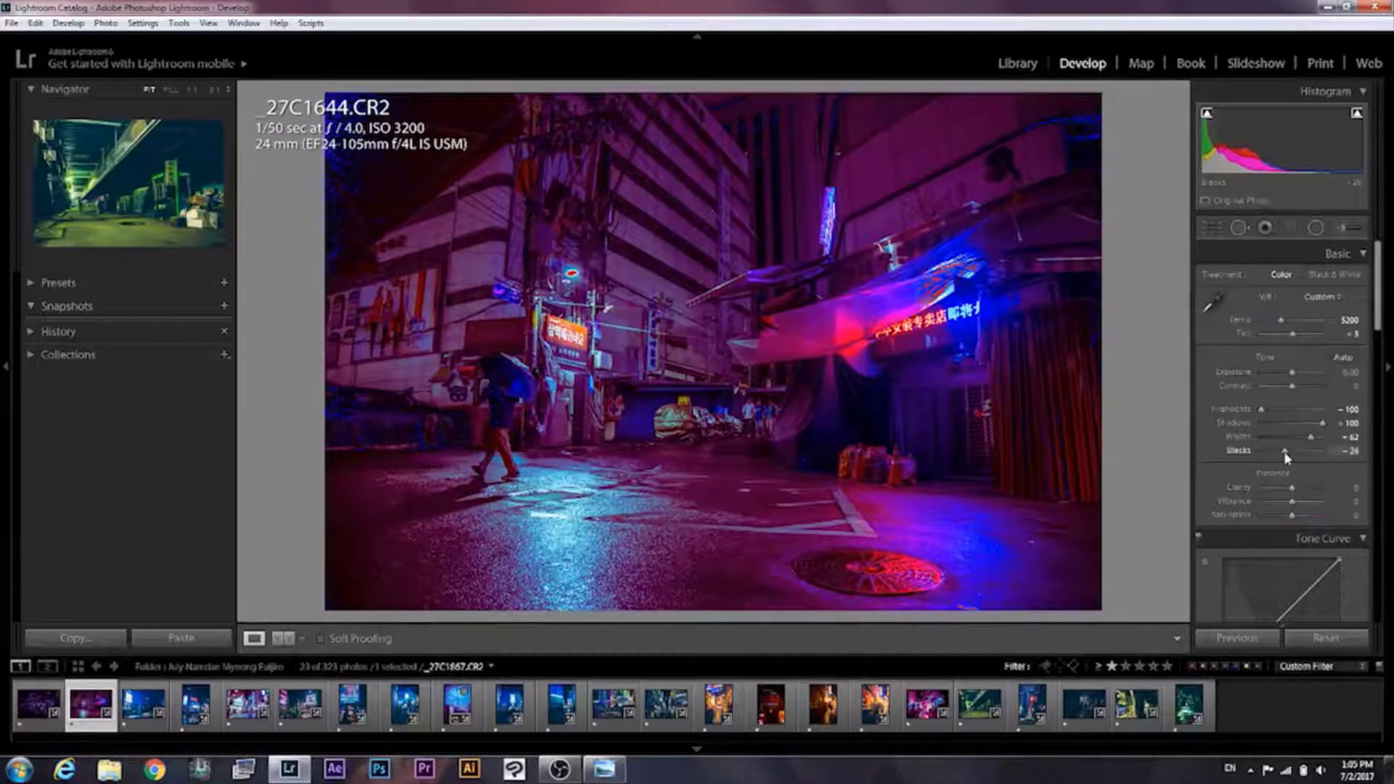
click(1348, 451)
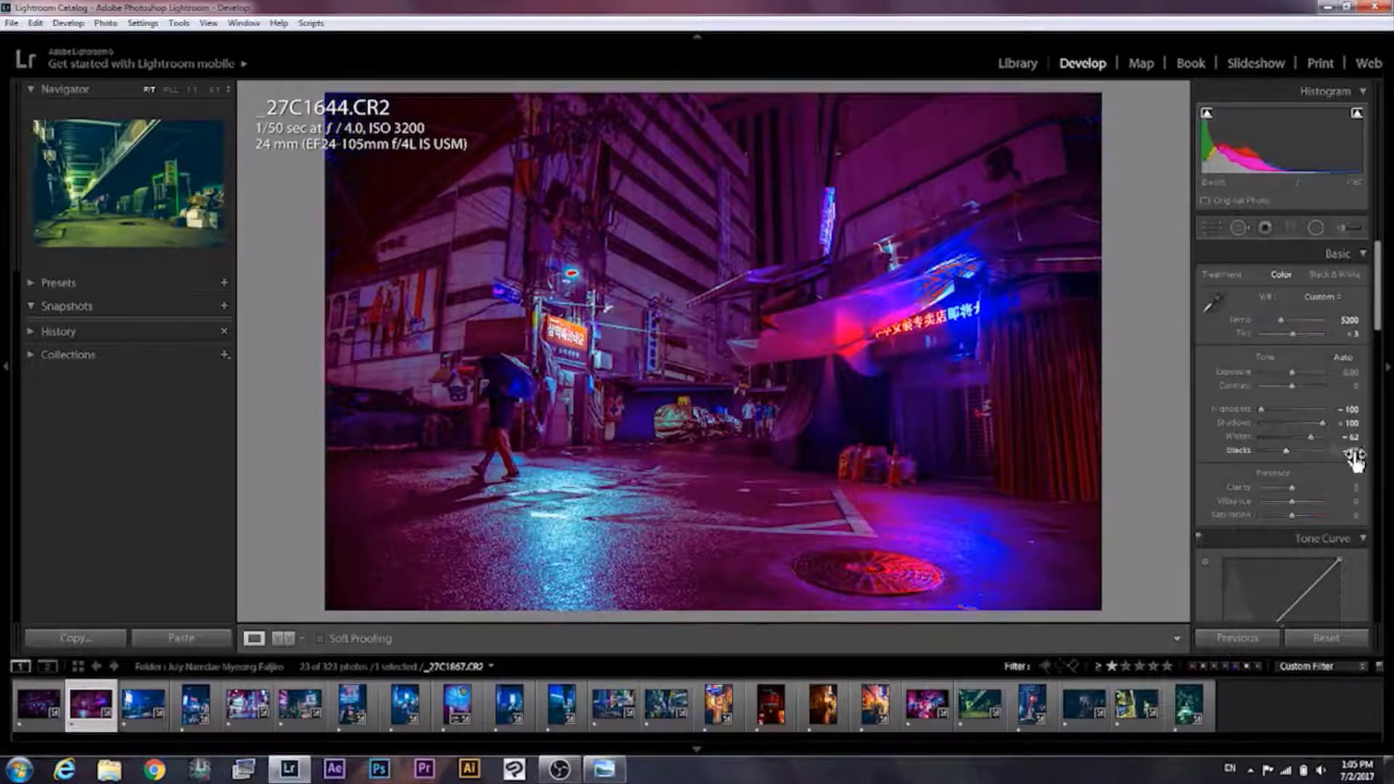
text(-20)
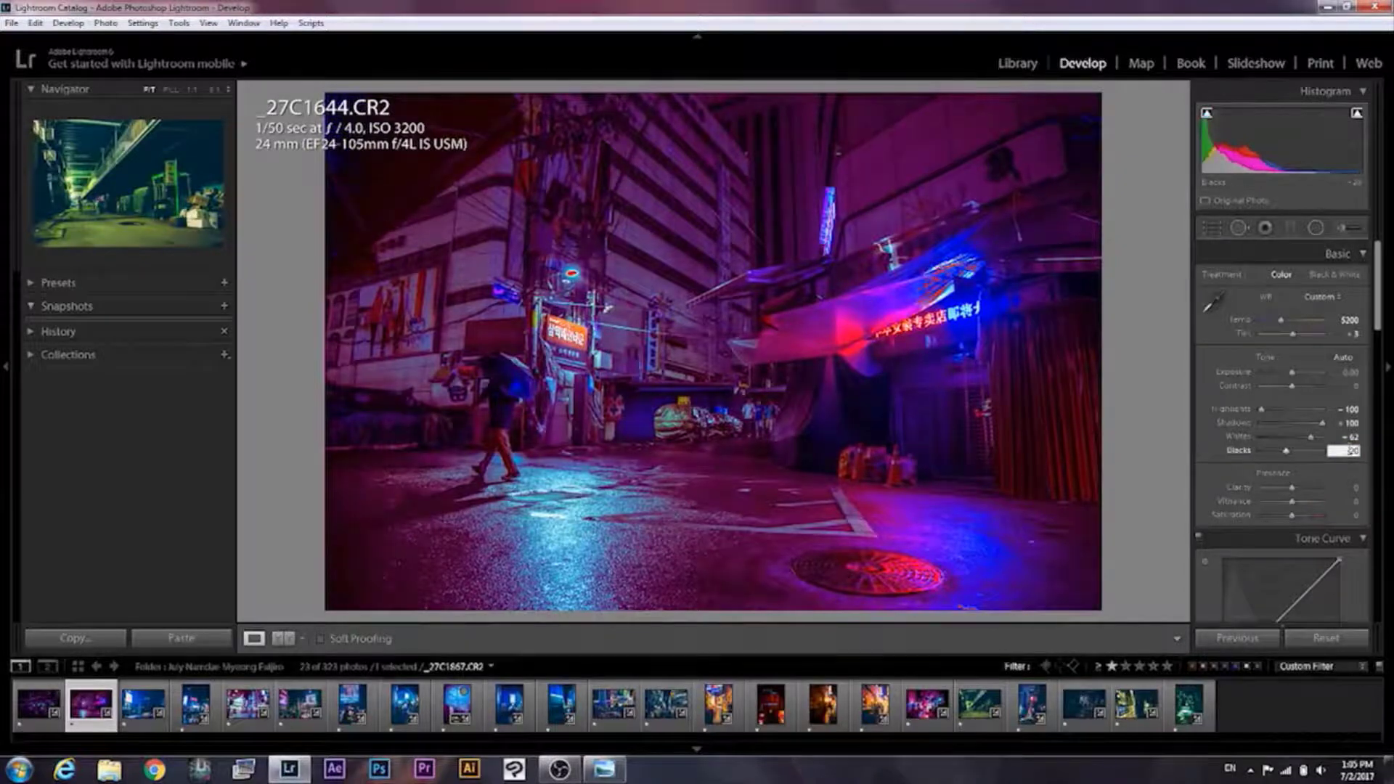
key(Return)
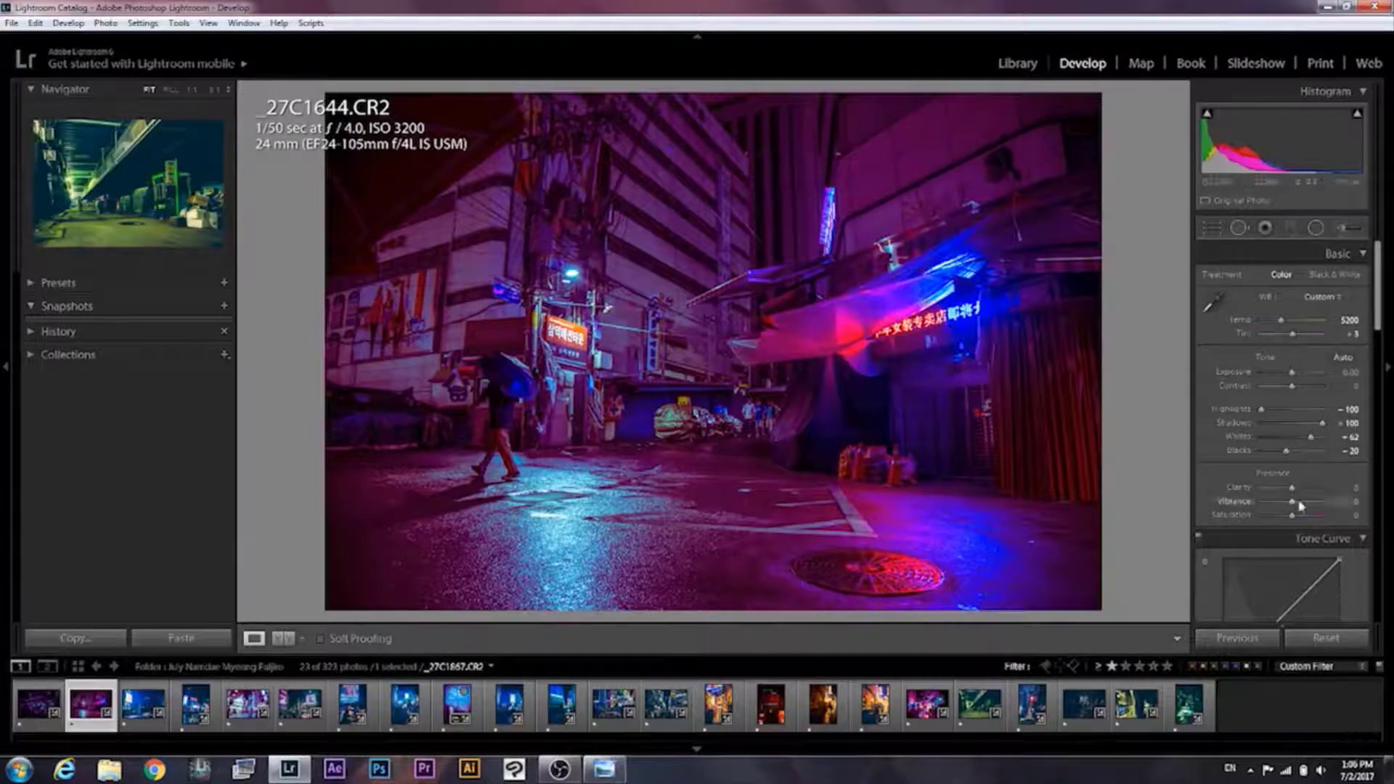
Step: Soften the photo slightly by reducing clarity to -14
drag(1293, 488, 1262, 508)
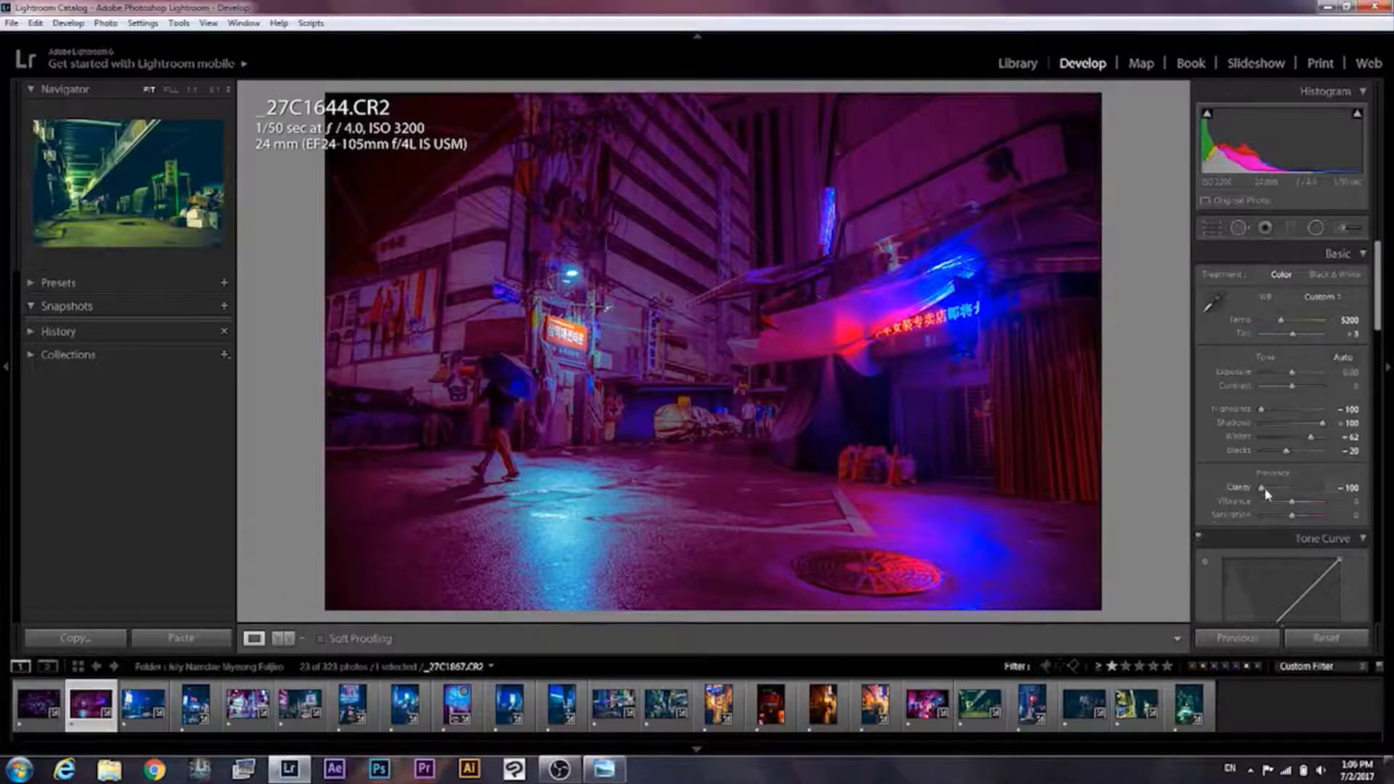
drag(1266, 493, 1288, 494)
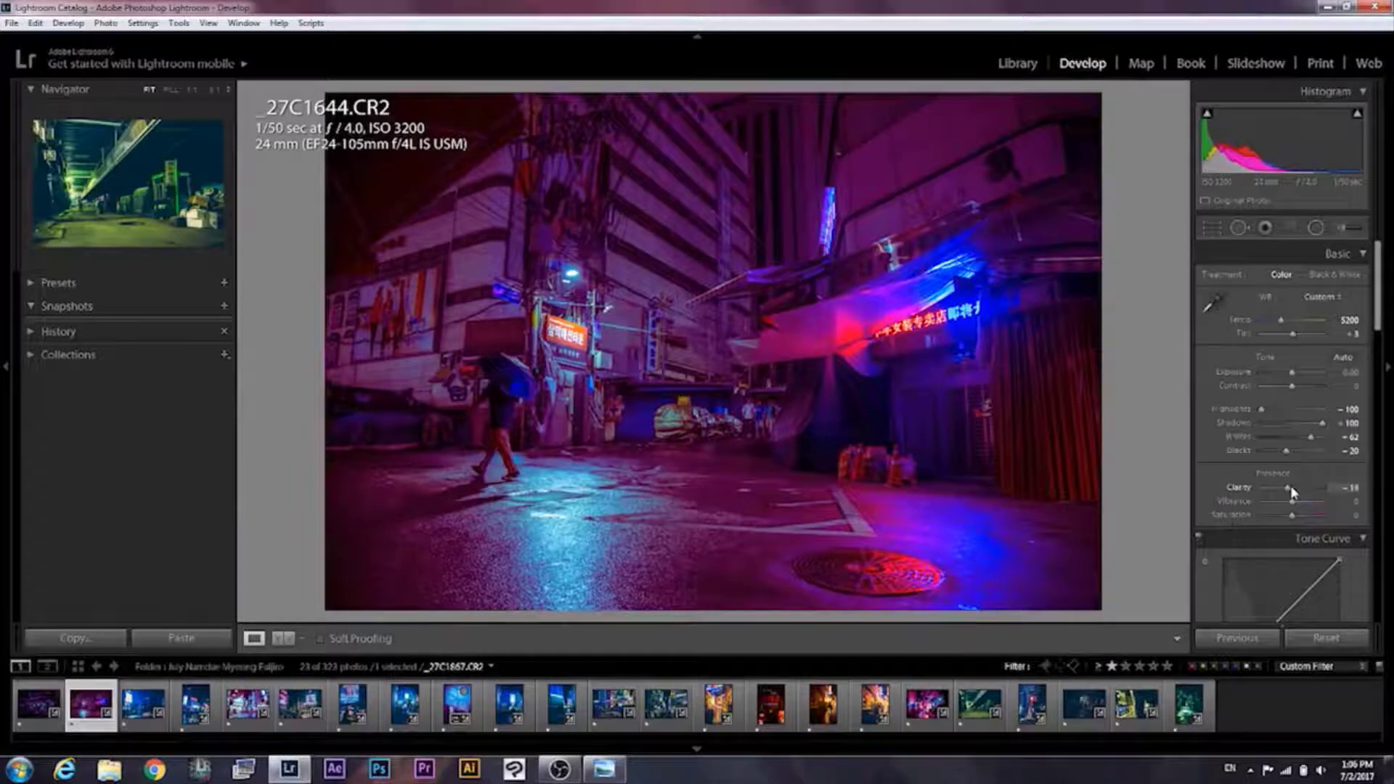
mouse_move(1292, 492)
mouse_down()
mouse_move(1265, 492)
mouse_move(1292, 508)
mouse_up()
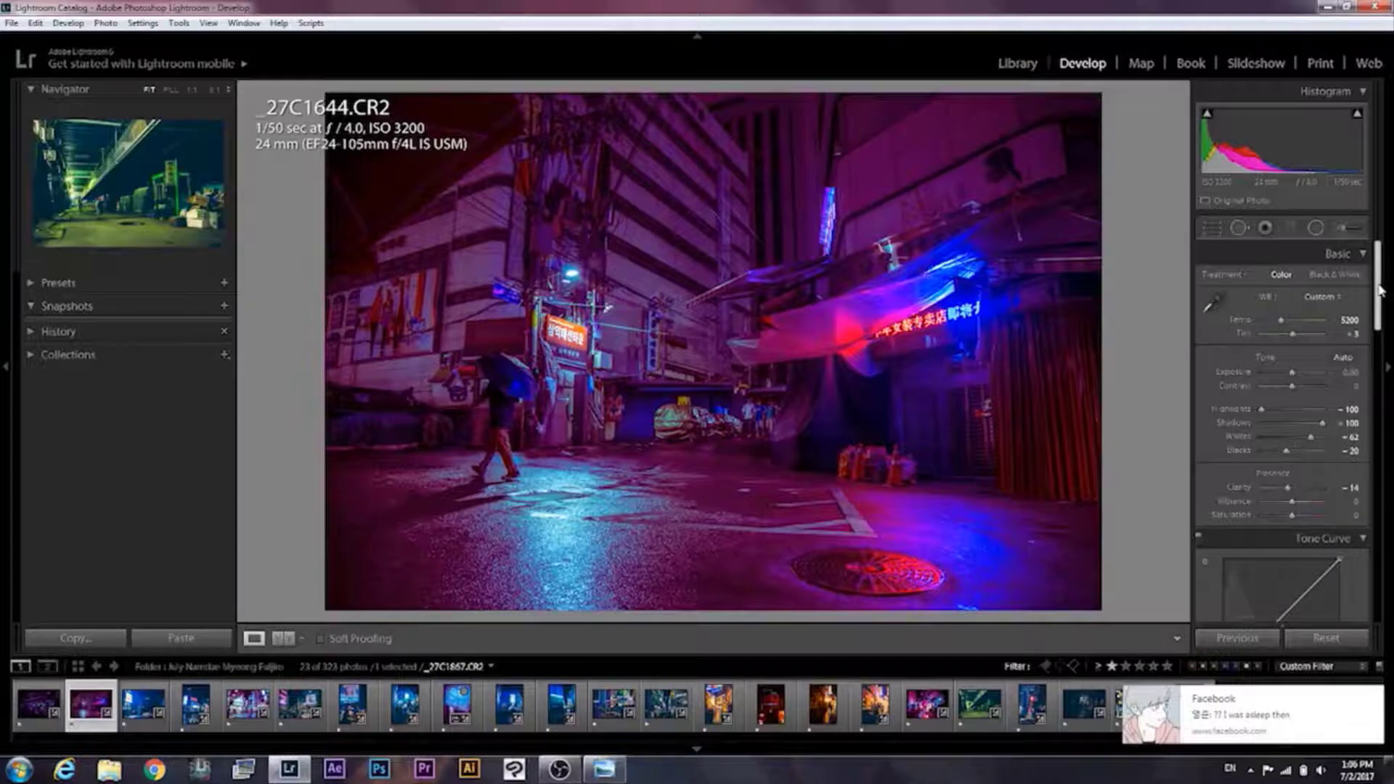
Step: Set the luminance noise reduction to 40
drag(1380, 289, 1379, 459)
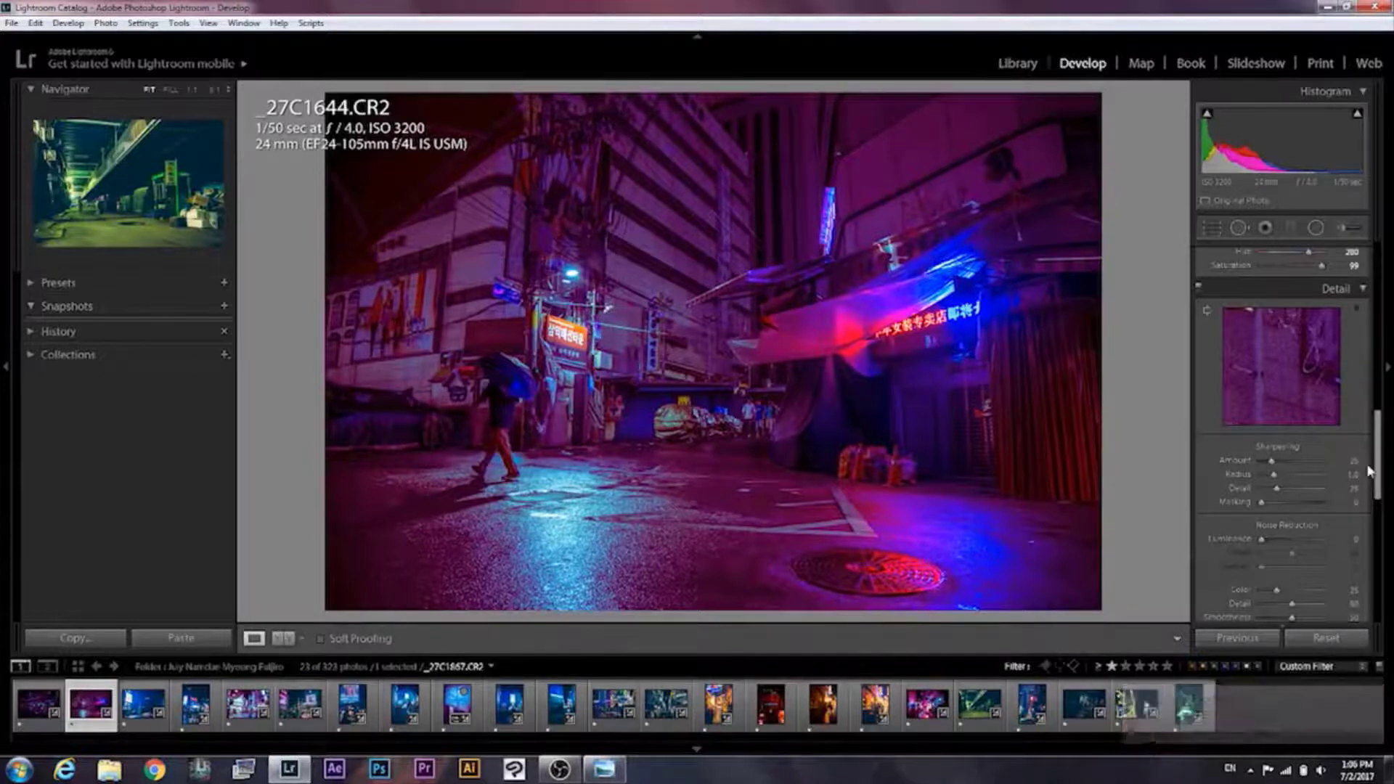
click(1289, 540)
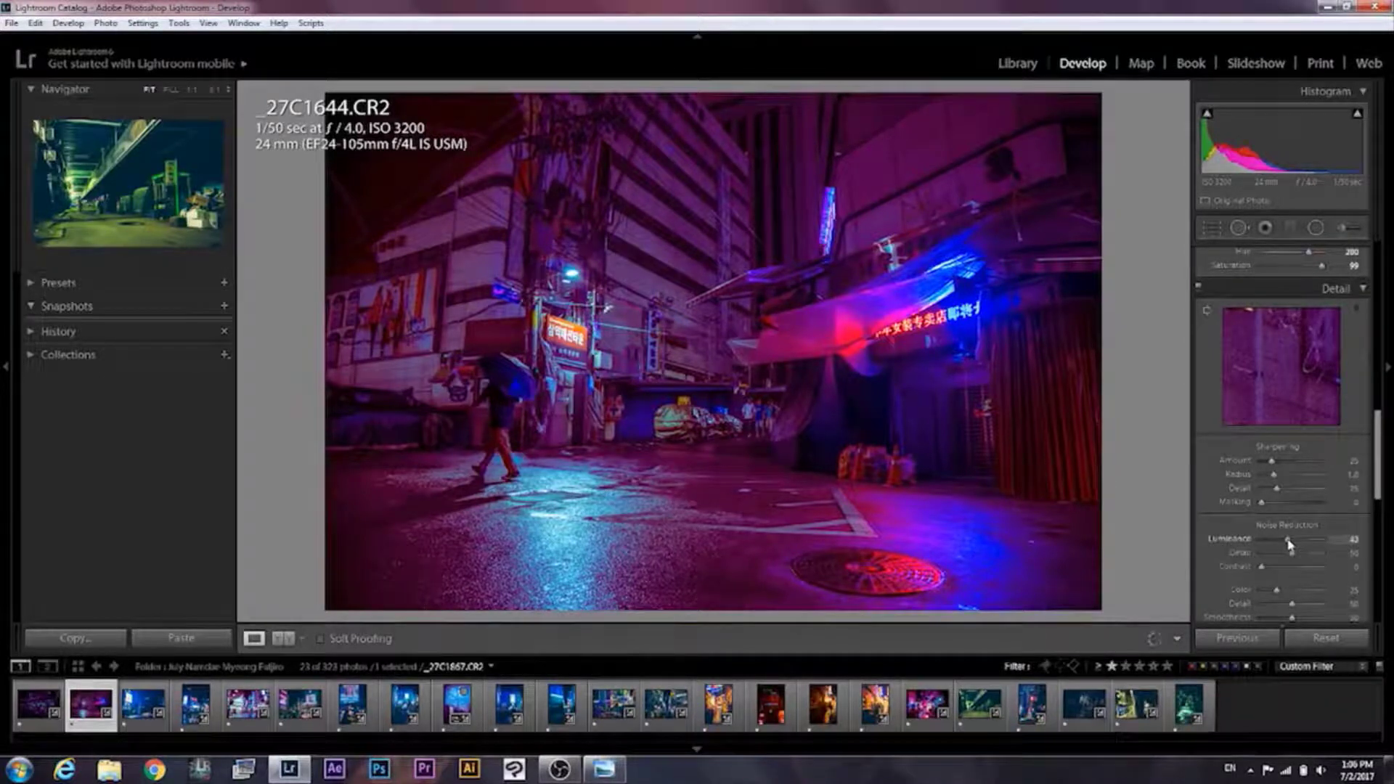
drag(1289, 545, 1287, 544)
Step: Set the sharpening to amount 70, radius 1.5, detail 10 and masking 30
drag(1380, 475, 1379, 454)
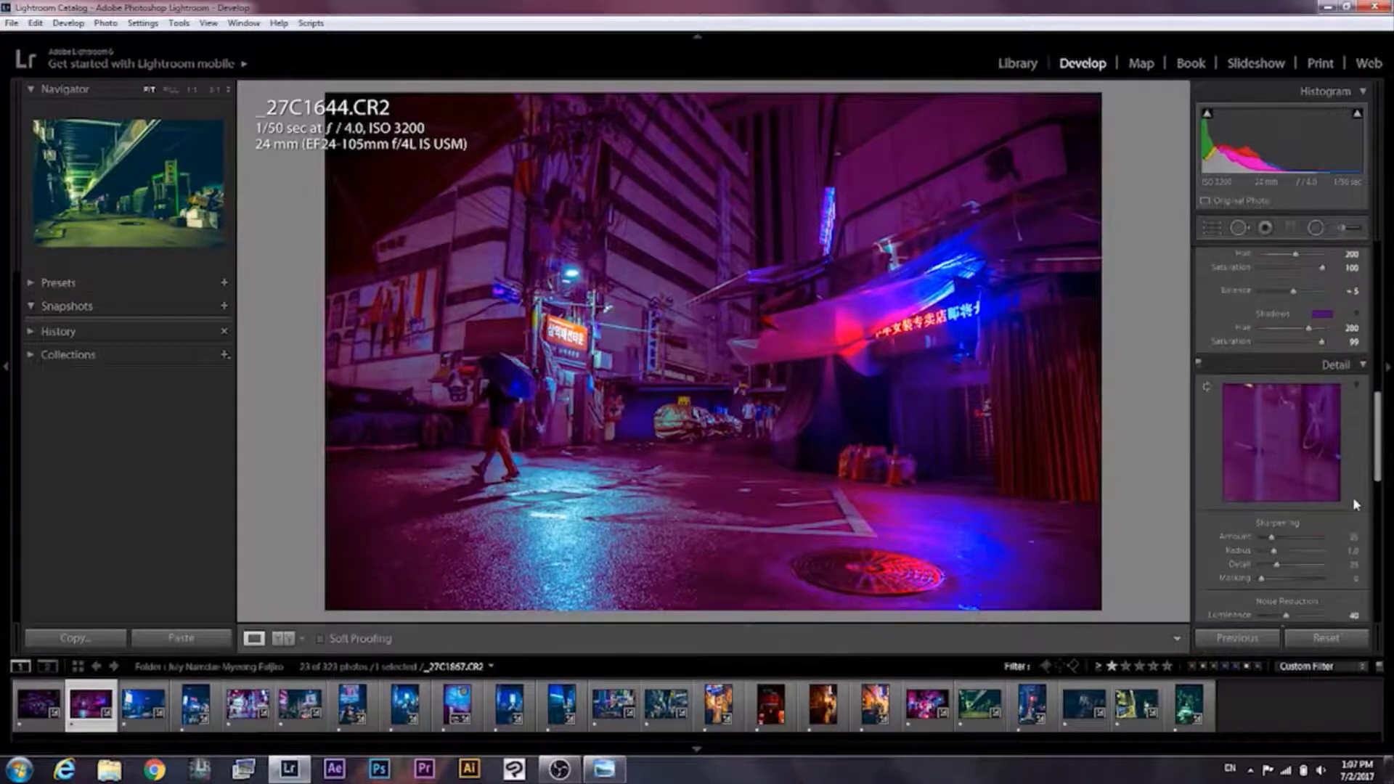
click(1353, 538)
text(701)
key(Return)
click(1353, 551)
text(1.5)
click(1353, 566)
text(10)
key(Tab)
text(30)
key(Return)
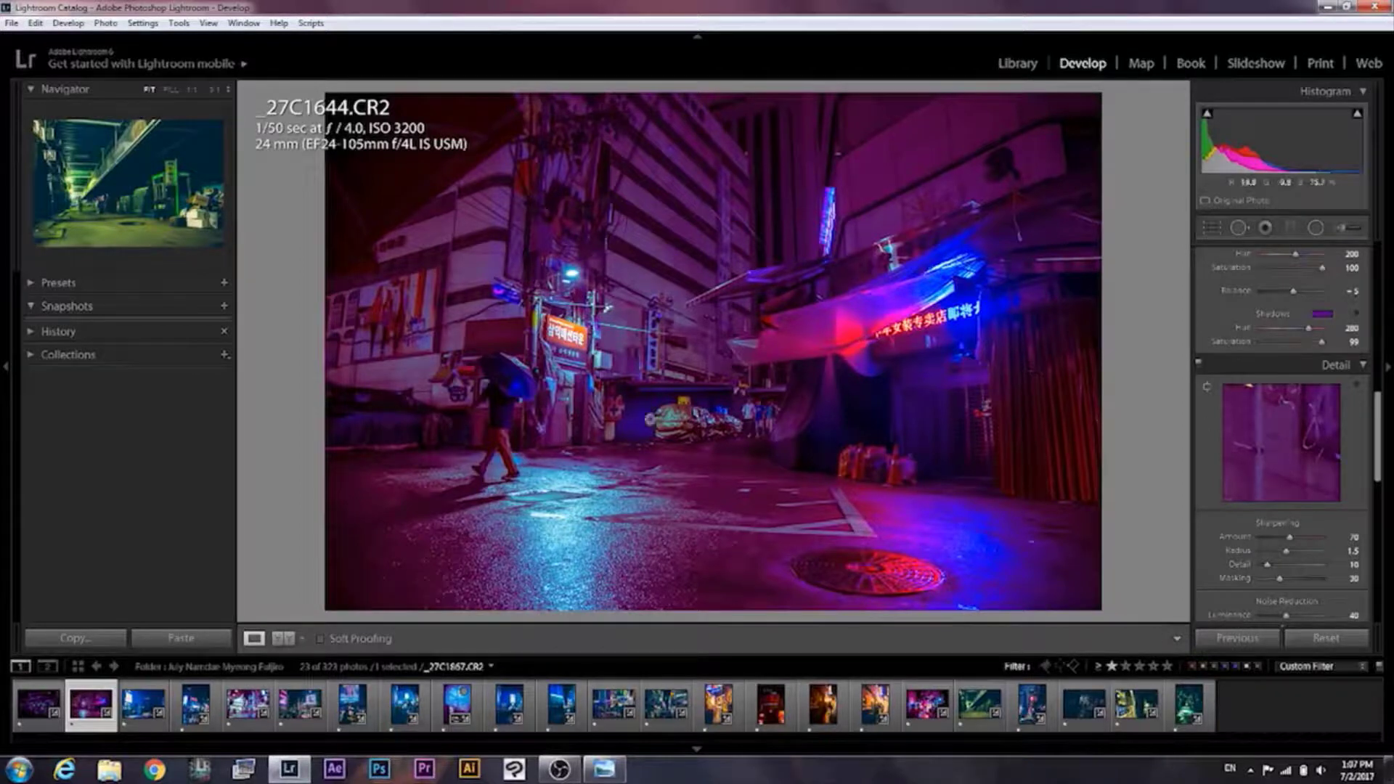
Step: Paint over the lit wet pavement beside the walking person with the Adjustment Brush, using the Highlights effect at 33 and brush size 4.6
drag(1382, 445, 1384, 292)
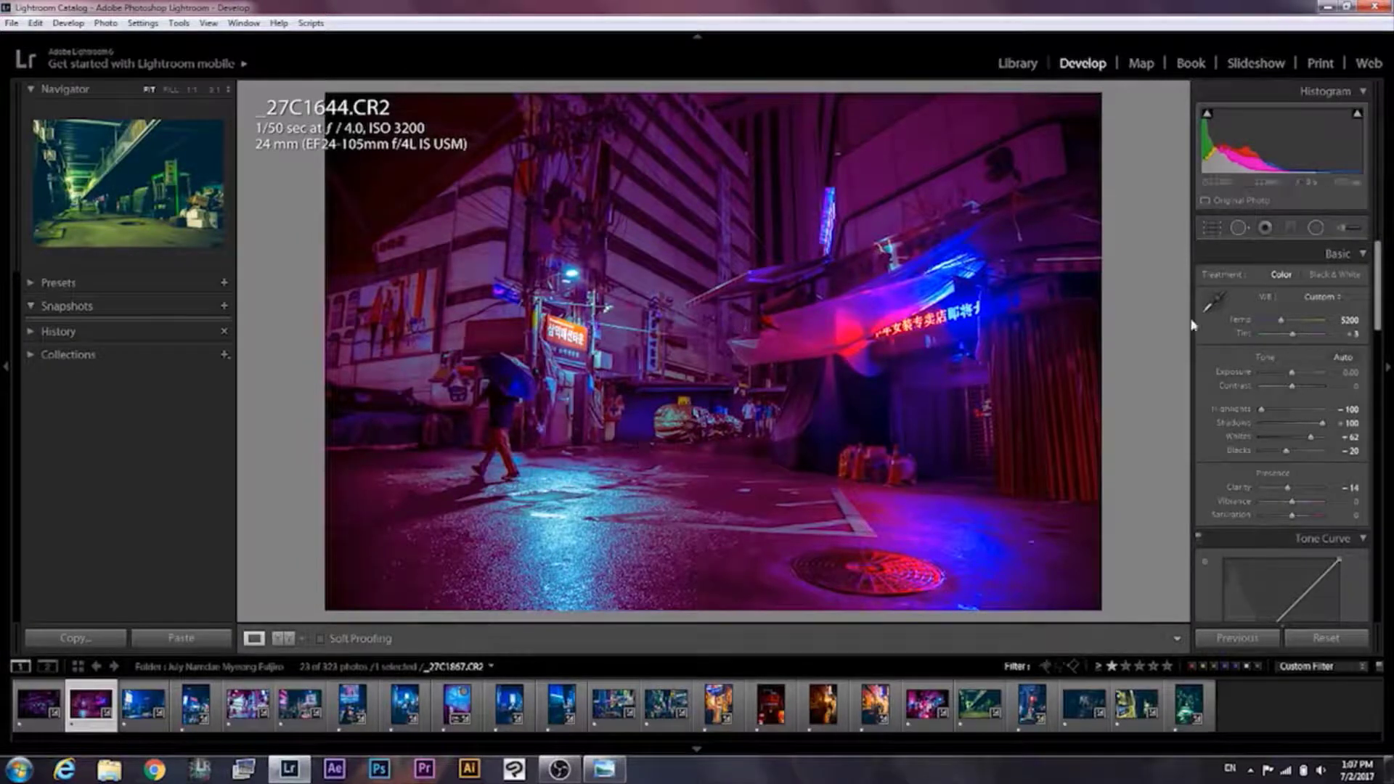
click(1343, 231)
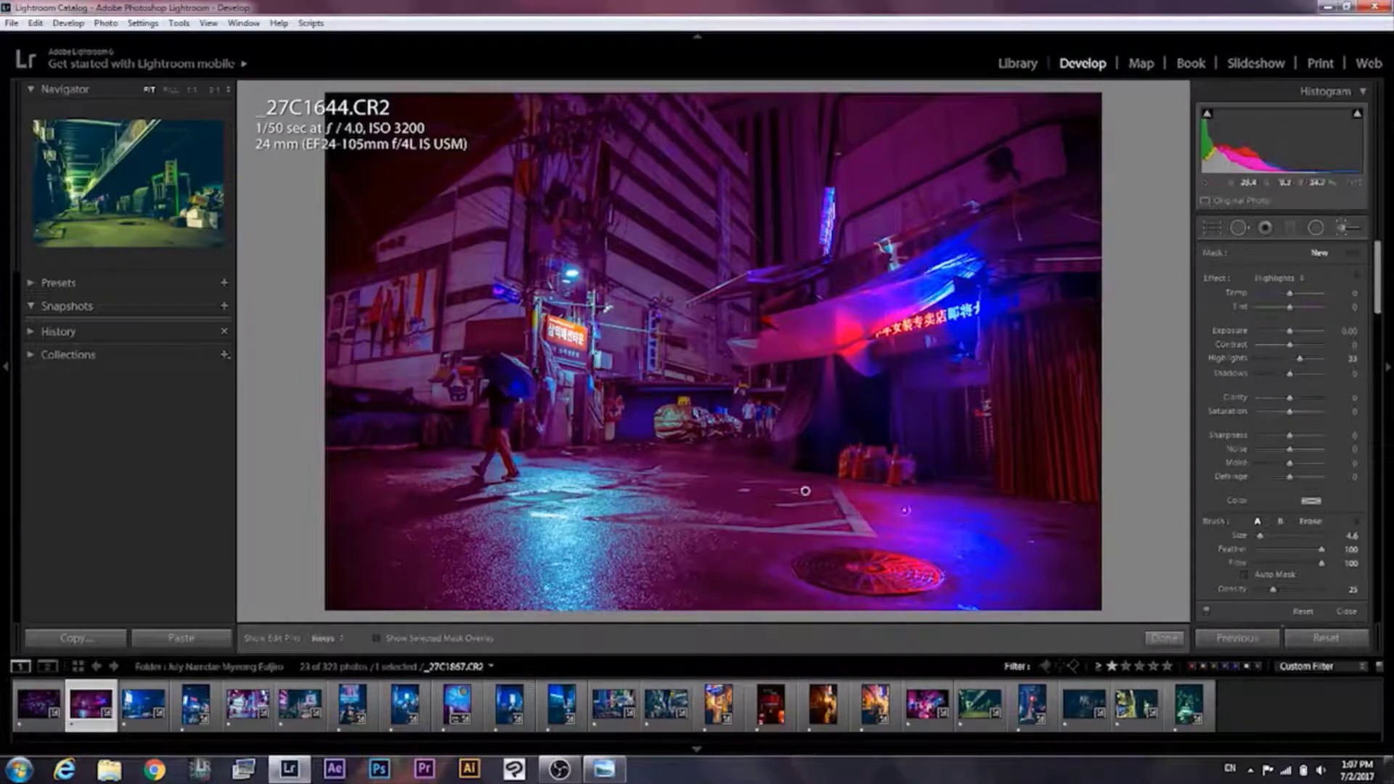
key(h)
drag(664, 482, 549, 468)
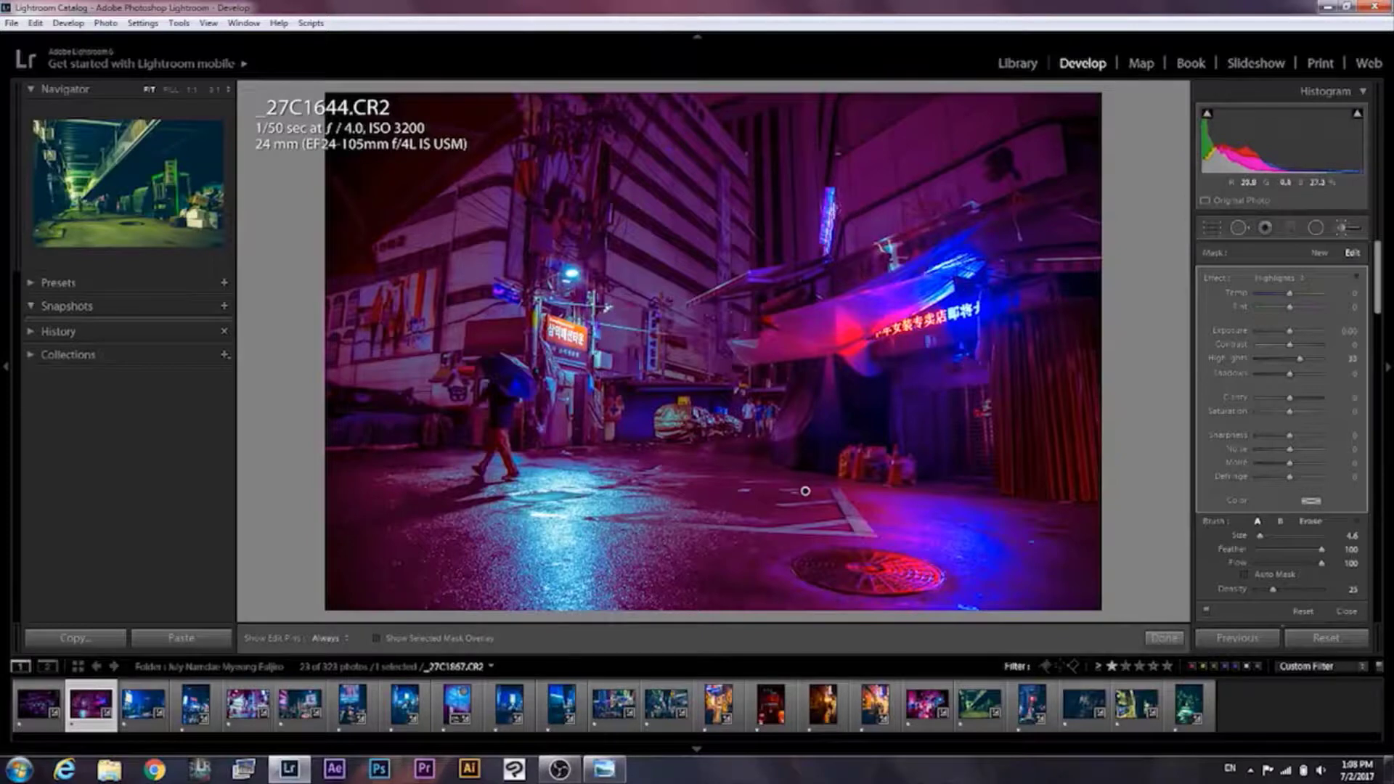
Step: Check the brushed pavement with edit pins hidden and shown, raise its exposure slightly, and finish the brush adjustment
key(h)
key(h)
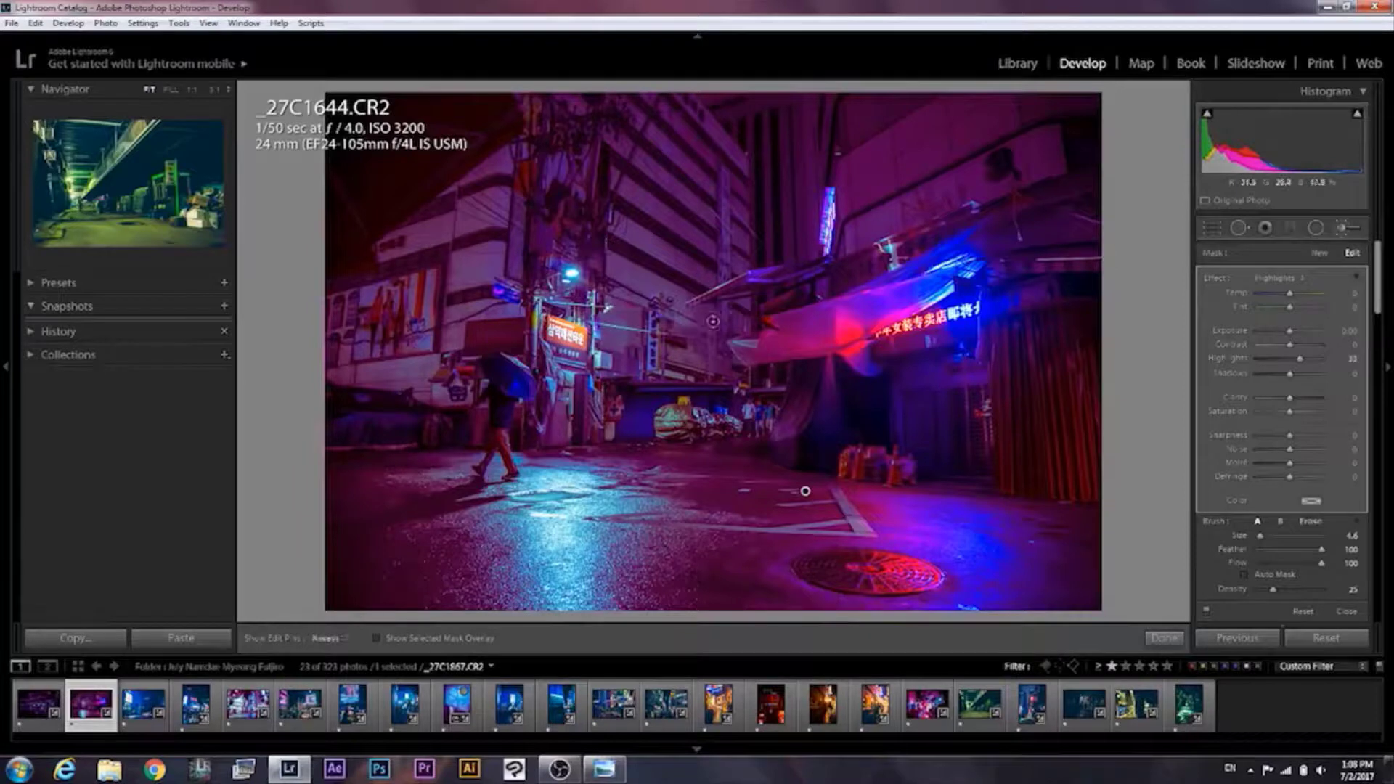
key(h)
key(h)
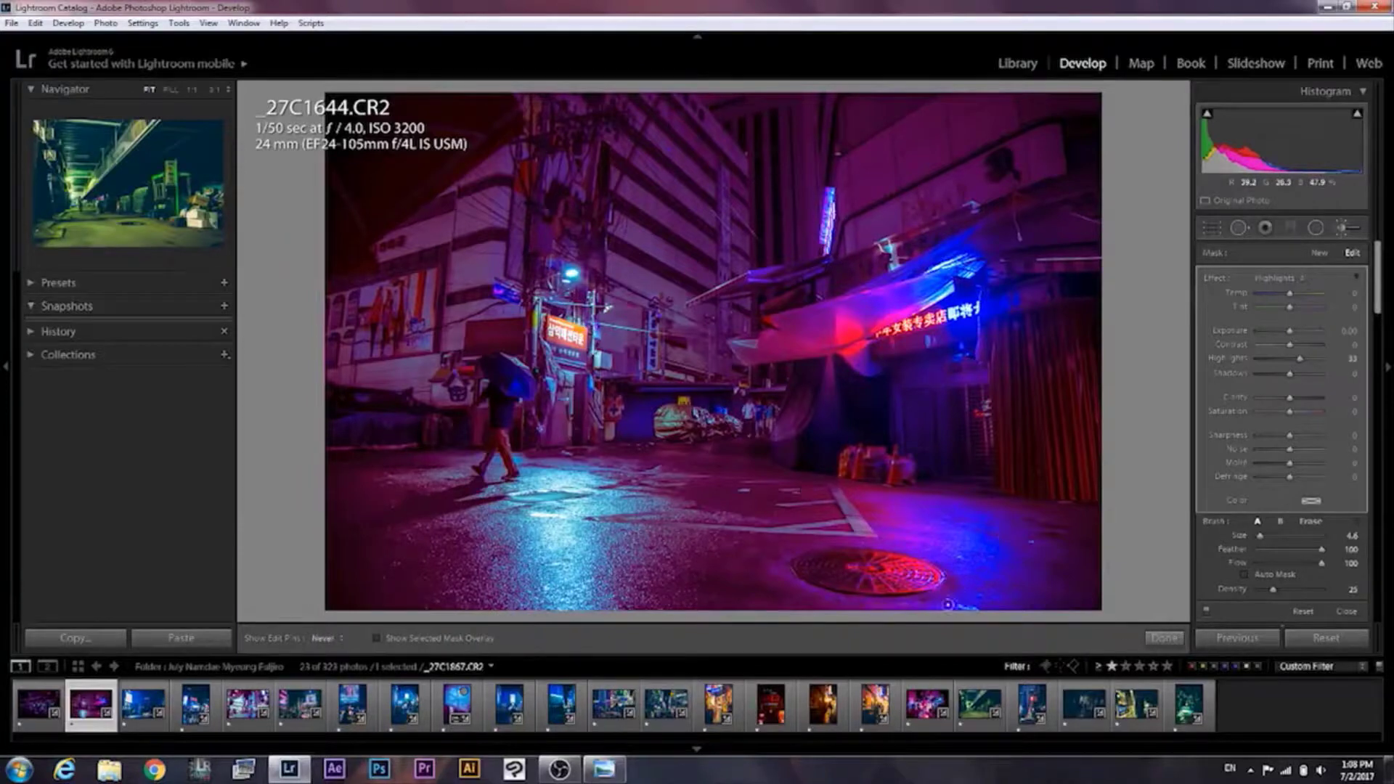
key(h)
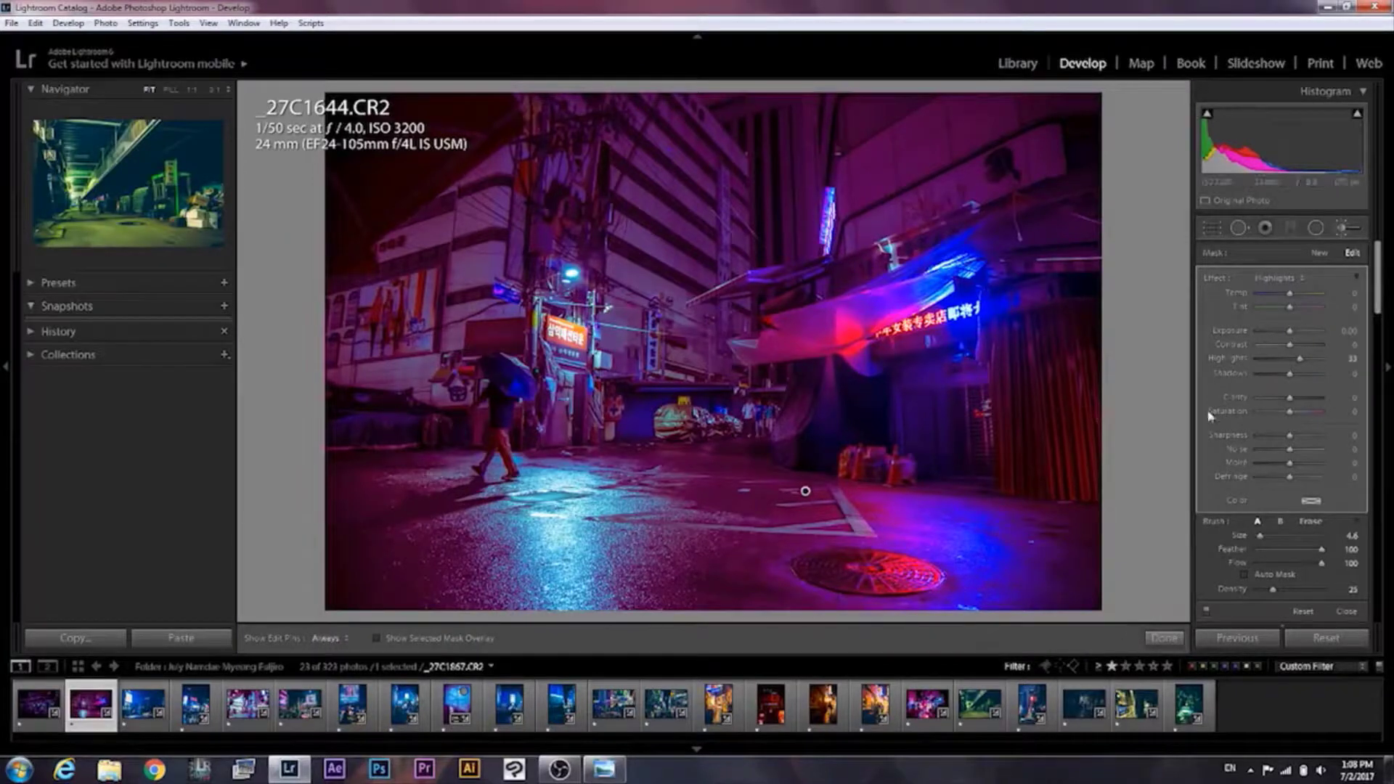
mouse_move(1292, 338)
mouse_down()
mouse_move(1305, 335)
mouse_move(1294, 338)
mouse_up()
click(1164, 638)
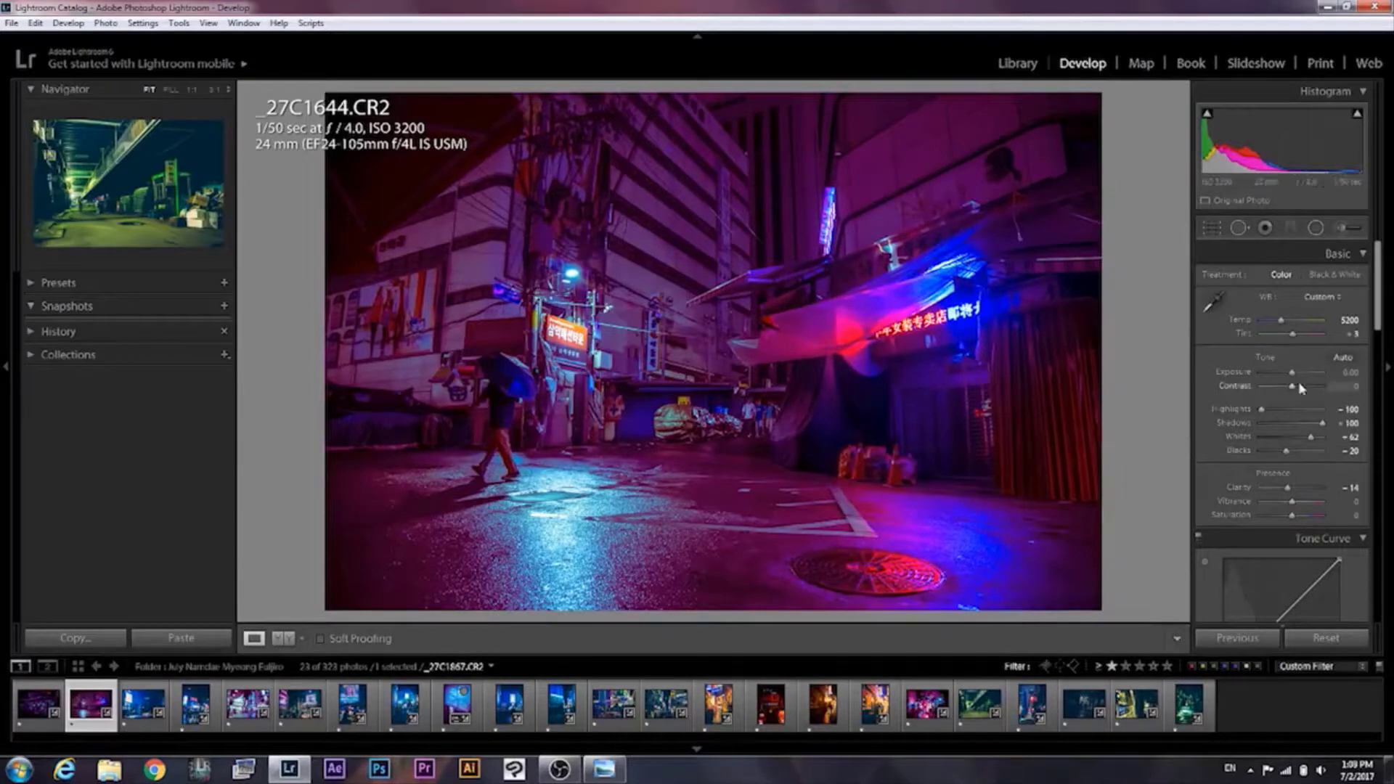
Step: Increase the photo's overall contrast to +7
drag(1297, 389, 1299, 391)
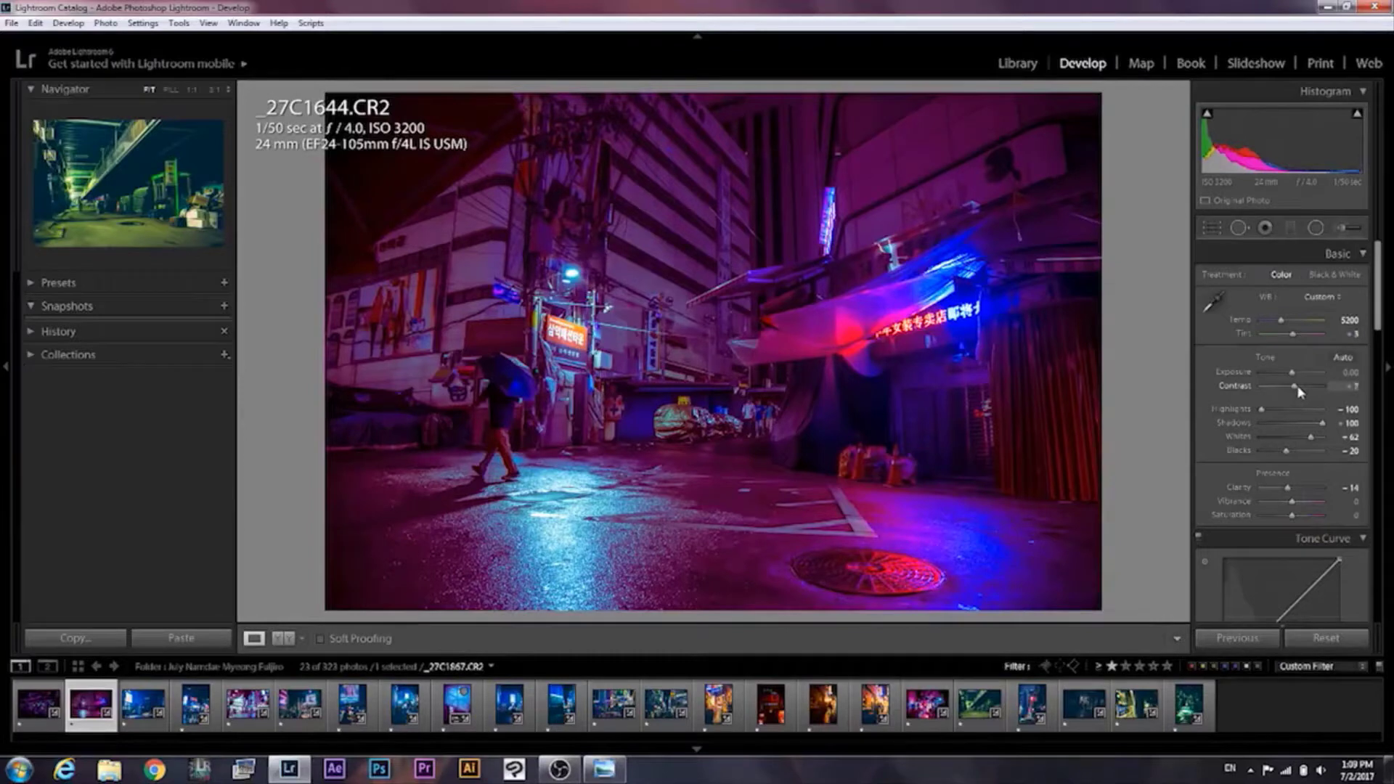